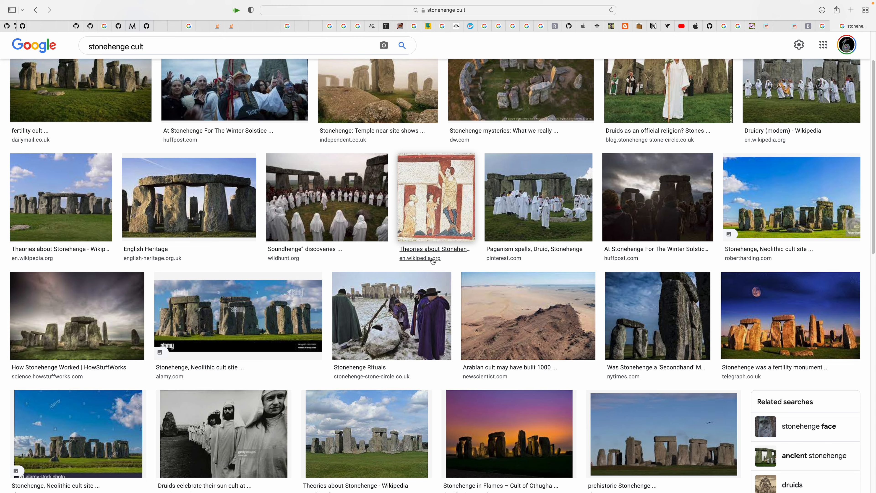
# - Browse the image results for Smithsonian architecture as reference for arches and building forms
pyautogui.click(823, 26)
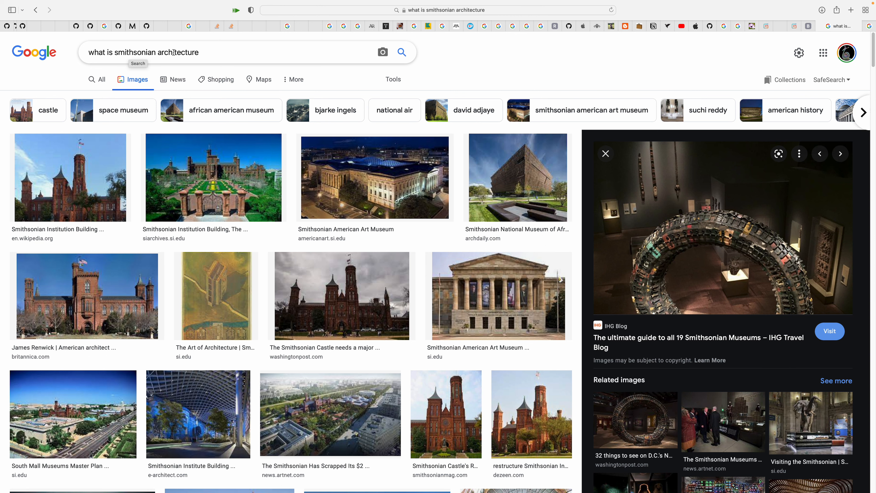
pyautogui.scroll(-3, 310, 260)
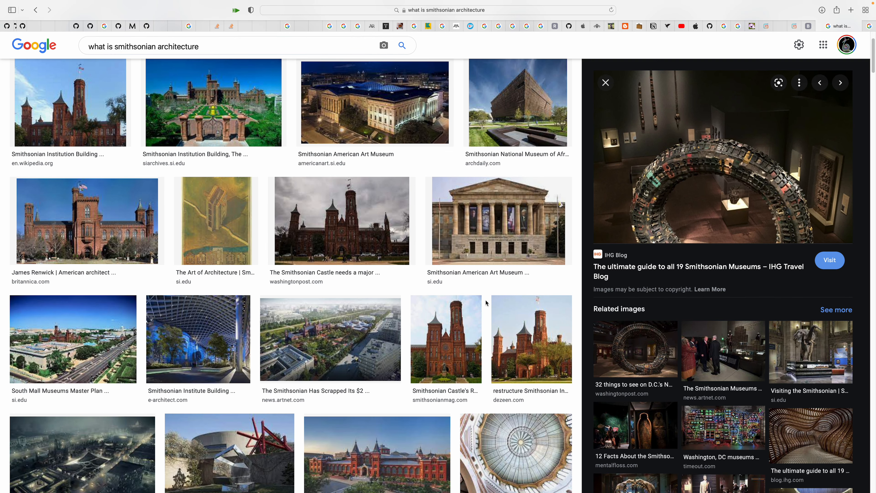
pyautogui.scroll(-5, 484, 307)
pyautogui.scroll(-7, 492, 319)
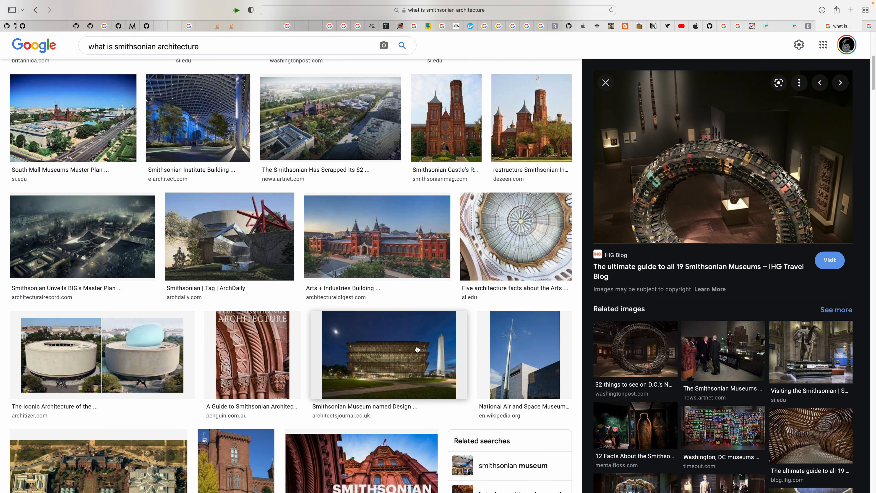
pyautogui.scroll(-1, 357, 299)
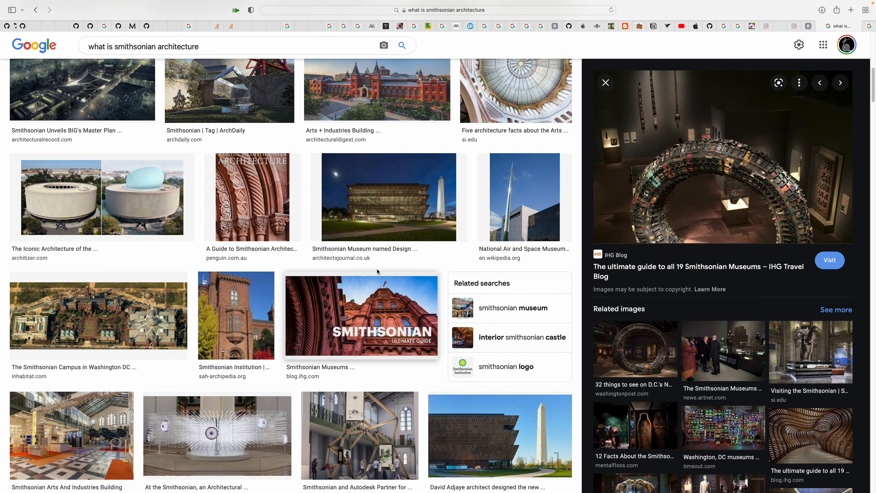
pyautogui.scroll(-3, 376, 265)
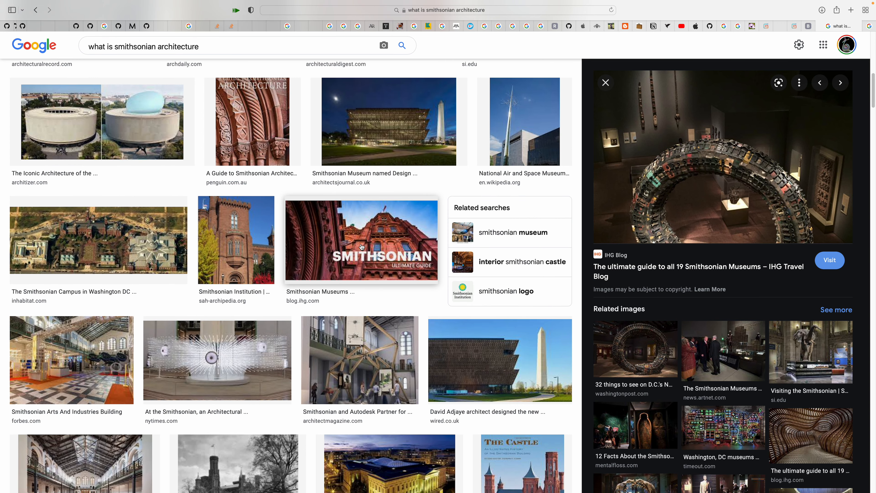
pyautogui.scroll(-15, 469, 315)
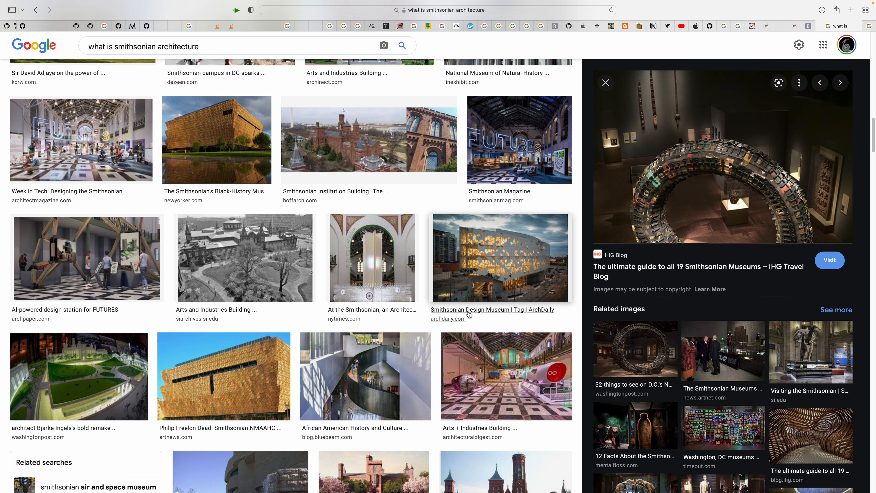
pyautogui.scroll(-9, 469, 314)
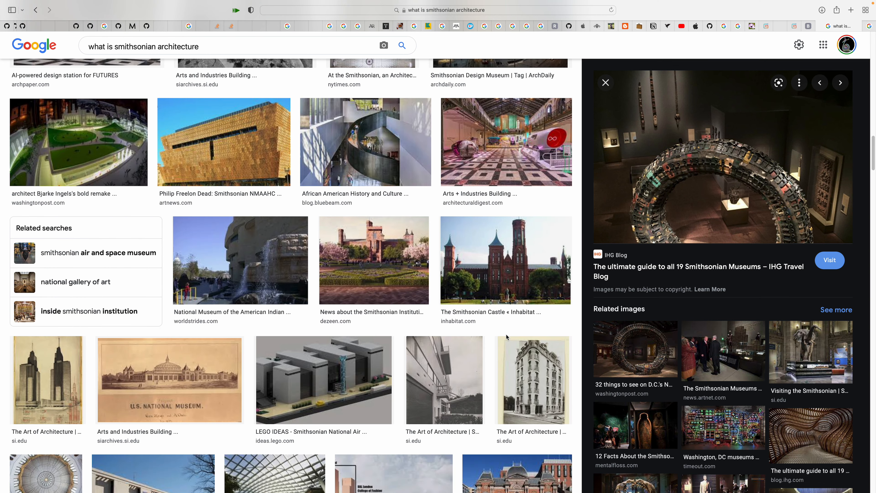
pyautogui.scroll(-5, 505, 334)
pyautogui.click(700, 358)
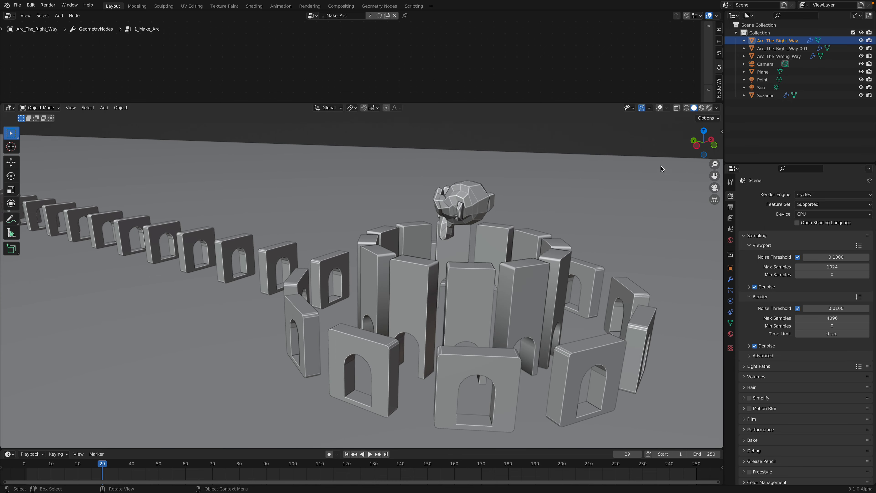
# - Preview the arch scene in material preview and rendered shading
pyautogui.click(701, 109)
pyautogui.moveTo(656, 148)
pyautogui.mouseDown(button='middle')
pyautogui.moveTo(628, 166)
pyautogui.moveTo(694, 151)
pyautogui.mouseUp(button='middle')
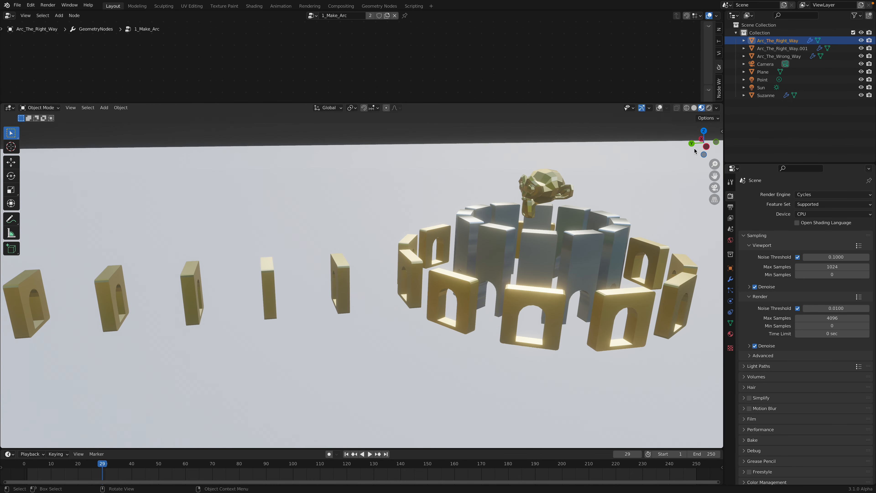
pyautogui.click(709, 109)
pyautogui.click(693, 108)
# - Set the render engine to Eevee and return the viewport to solid shading
pyautogui.click(808, 194)
pyautogui.click(810, 203)
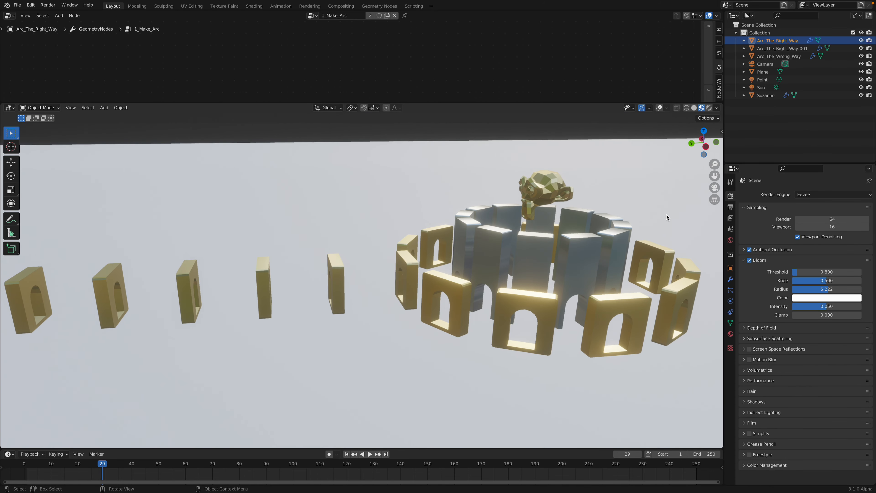
pyautogui.click(695, 108)
# - Enlarge the node editor and select Arc_The_Wrong_Way to show its Smithsonian Arc node tree
pyautogui.moveTo(674, 138)
pyautogui.mouseDown(button='middle')
pyautogui.moveTo(618, 189)
pyautogui.moveTo(541, 221)
pyautogui.moveTo(634, 140)
pyautogui.moveTo(604, 199)
pyautogui.moveTo(461, 160)
pyautogui.mouseUp(button='middle')
pyautogui.click(443, 267)
pyautogui.moveTo(442, 267); pyautogui.dragTo(435, 145, button='middle')
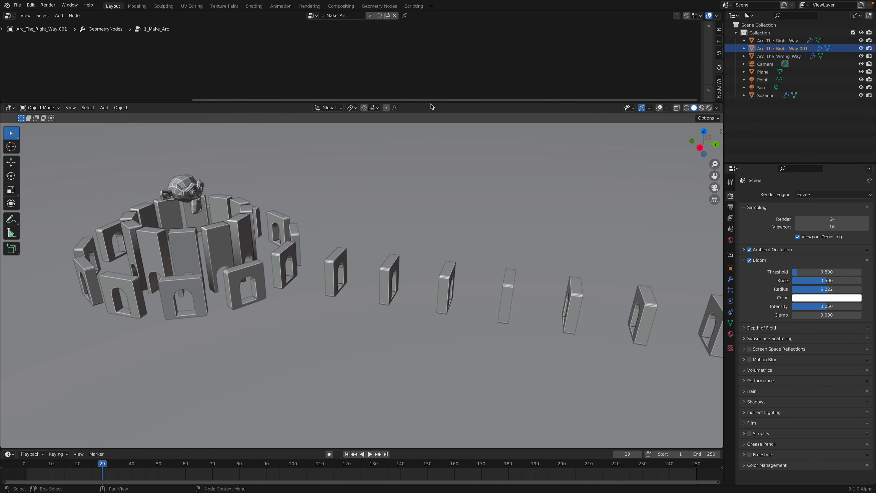
pyautogui.moveTo(435, 101); pyautogui.dragTo(436, 233)
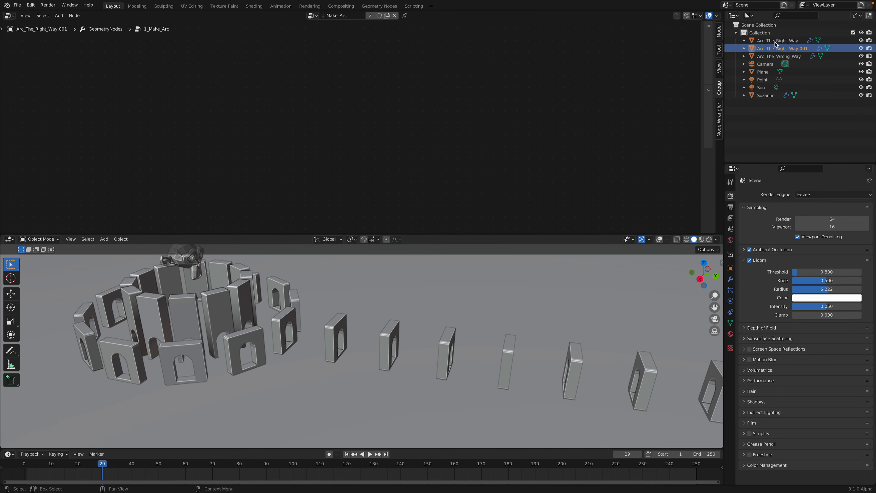
pyautogui.click(779, 56)
pyautogui.scroll(-4, 483, 156)
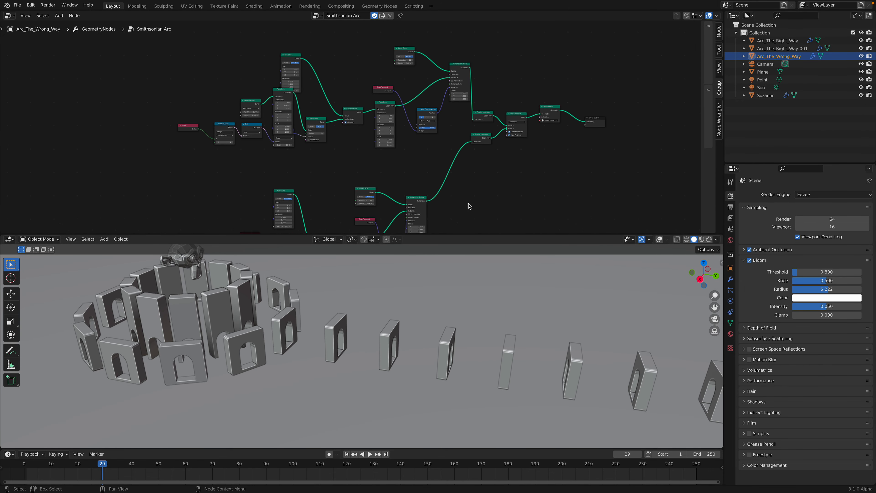
pyautogui.moveTo(492, 232); pyautogui.dragTo(492, 281)
pyautogui.scroll(-5, 469, 353)
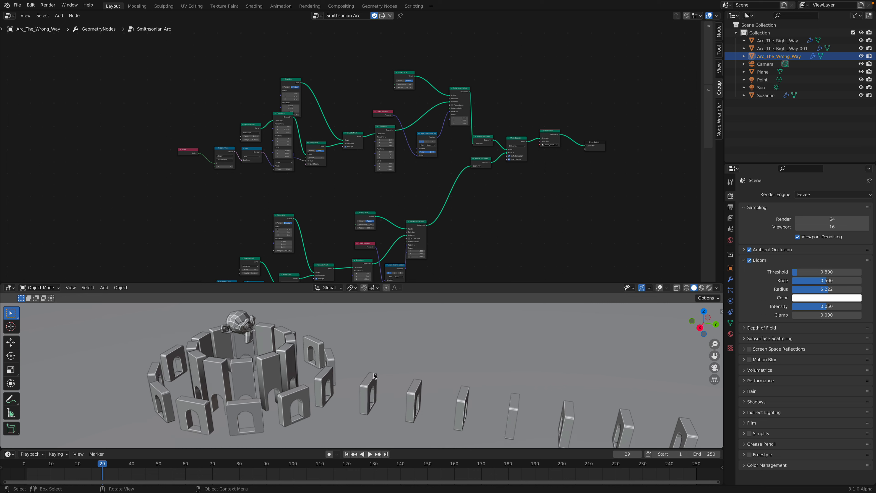
# - Turn on the viewport overlays and briefly try moving the Arc_The_Wrong_Way ring
pyautogui.click(660, 289)
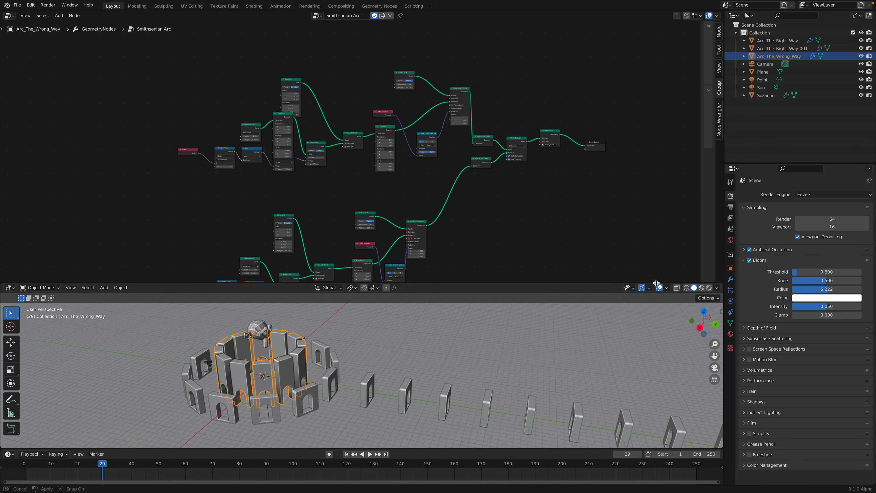
pyautogui.moveTo(500, 281); pyautogui.dragTo(500, 220)
pyautogui.press('g')
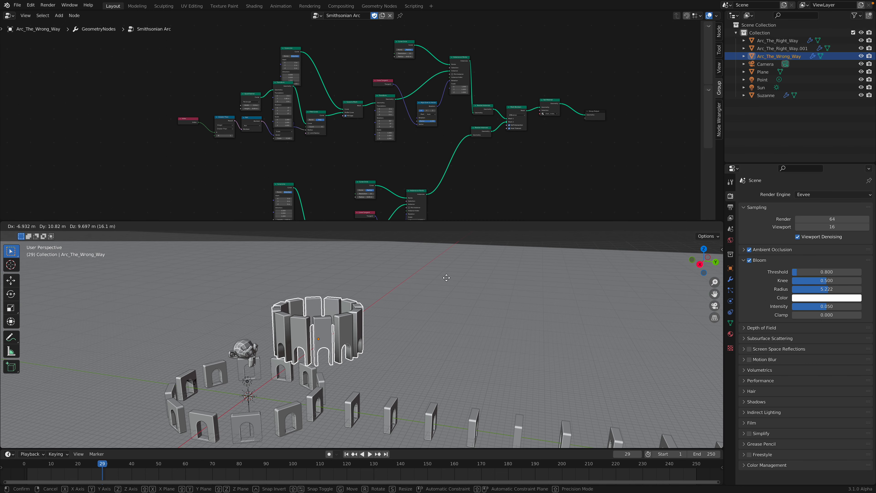
pyautogui.rightClick(468, 276)
pyautogui.moveTo(468, 276); pyautogui.dragTo(460, 293, button='middle')
pyautogui.scroll(4, 460, 294)
pyautogui.moveTo(446, 221); pyautogui.dragTo(446, 262)
pyautogui.moveTo(390, 350); pyautogui.dragTo(397, 357, button='middle')
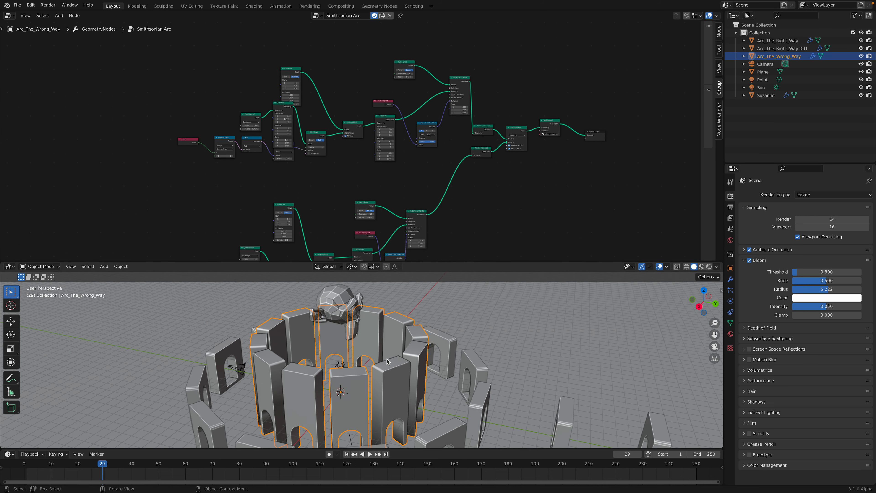
# - Isolate the Arc_The_Wrong_Way ring in local view
pyautogui.moveTo(463, 249); pyautogui.dragTo(459, 172, button='middle')
pyautogui.moveTo(321, 432); pyautogui.dragTo(328, 424, button='middle')
pyautogui.moveTo(392, 390); pyautogui.dragTo(431, 341, button='middle')
pyautogui.scroll(-2, 394, 373)
pyautogui.scroll(1, 397, 338)
pyautogui.press('/')
pyautogui.press('/')
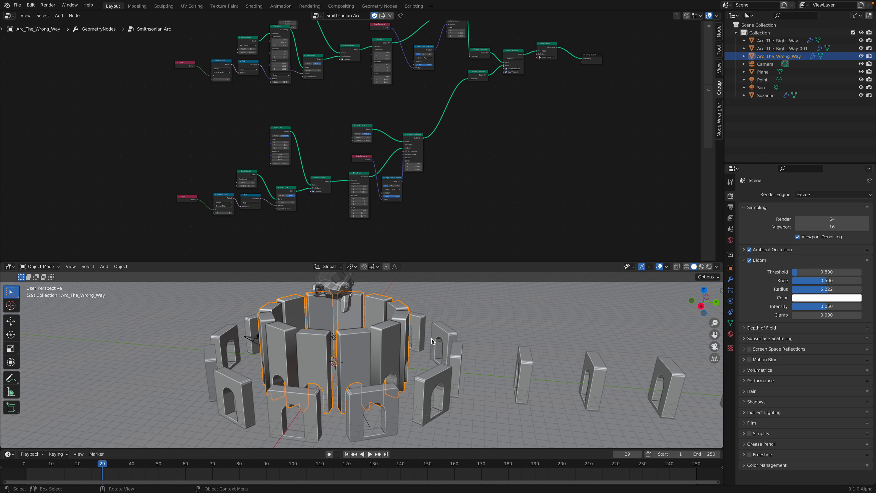
pyautogui.press('/')
pyautogui.moveTo(427, 340); pyautogui.dragTo(387, 379, button='middle')
# - Examine the two node branches of the Smithsonian Arc tree, from the Quadrilateral nodes to the Mesh Boolean node
pyautogui.scroll(1, 429, 336)
pyautogui.scroll(2, 435, 341)
pyautogui.scroll(-1, 389, 360)
pyautogui.scroll(3, 366, 170)
pyautogui.moveTo(350, 191); pyautogui.dragTo(366, 198, button='middle')
pyautogui.scroll(3, 361, 202)
pyautogui.scroll(2, 365, 198)
pyautogui.moveTo(310, 171); pyautogui.dragTo(364, 120, button='middle')
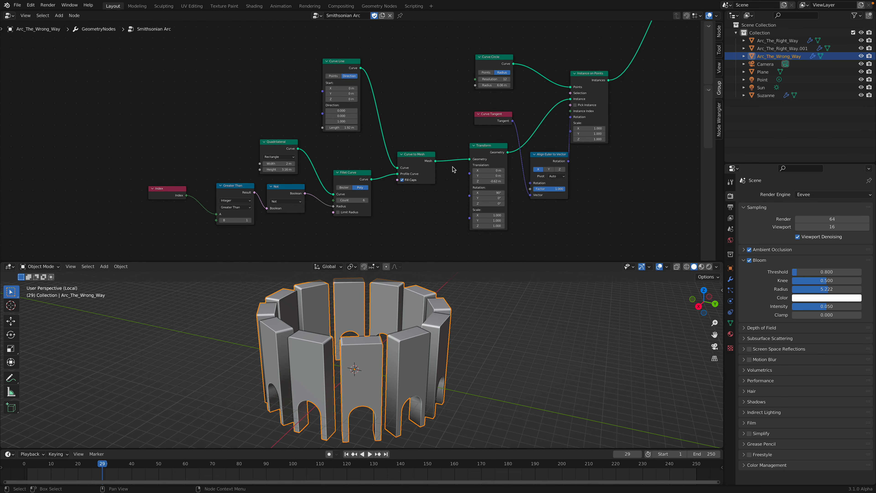
pyautogui.scroll(-6, 435, 194)
pyautogui.moveTo(445, 180); pyautogui.dragTo(370, 253, button='middle')
pyautogui.moveTo(404, 186); pyautogui.dragTo(350, 236, button='middle')
pyautogui.scroll(2, 453, 138)
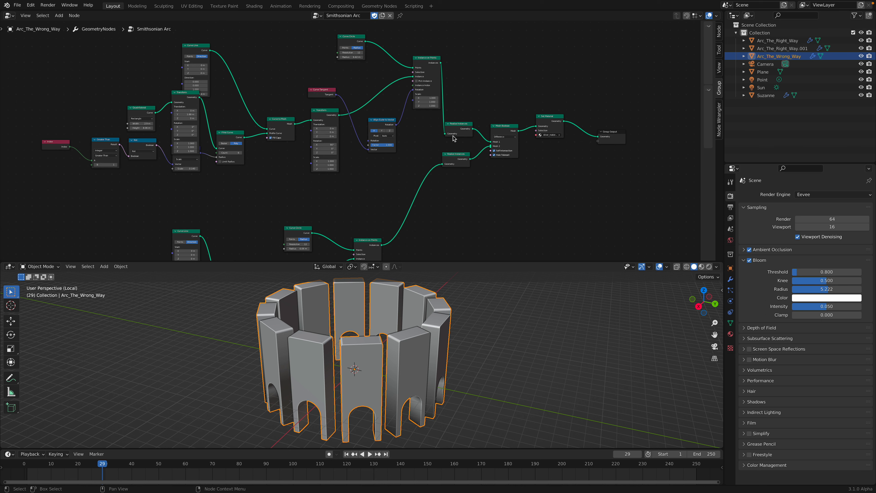
# - Rearrange the two Realize Instances nodes in front of the Mesh Boolean node
pyautogui.moveTo(459, 130); pyautogui.dragTo(507, 126)
pyautogui.scroll(3, 504, 129)
pyautogui.moveTo(487, 163); pyautogui.dragTo(505, 154)
pyautogui.moveTo(497, 123); pyautogui.dragTo(513, 123)
pyautogui.moveTo(515, 124); pyautogui.dragTo(500, 145, button='middle')
pyautogui.scroll(2, 501, 144)
pyautogui.moveTo(510, 136); pyautogui.dragTo(505, 135)
# - Enlarge the node editor and inspect the end of the tree, selecting the Set Material node
pyautogui.scroll(-2, 290, 142)
pyautogui.moveTo(291, 142); pyautogui.dragTo(303, 135, button='middle')
pyautogui.scroll(-4, 303, 134)
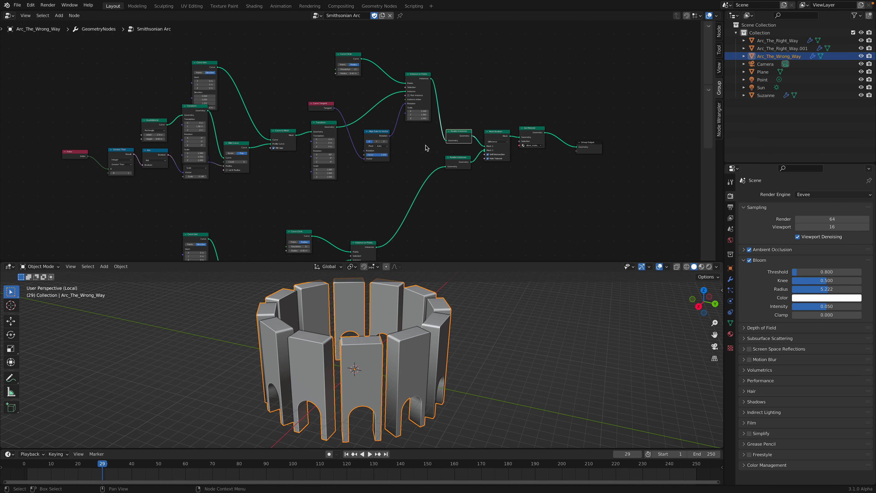
pyautogui.moveTo(344, 155); pyautogui.dragTo(332, 139, button='middle')
pyautogui.scroll(1, 356, 163)
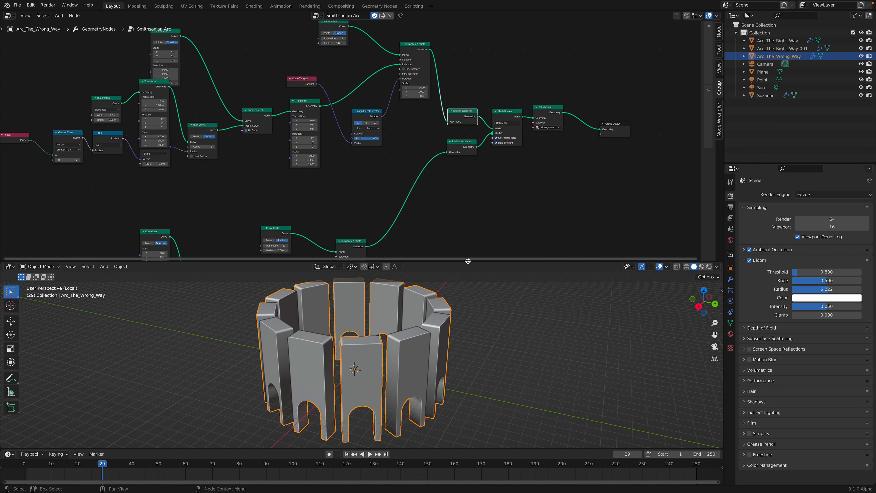
pyautogui.moveTo(468, 260); pyautogui.dragTo(468, 307)
pyautogui.scroll(1, 446, 186)
pyautogui.click(608, 118)
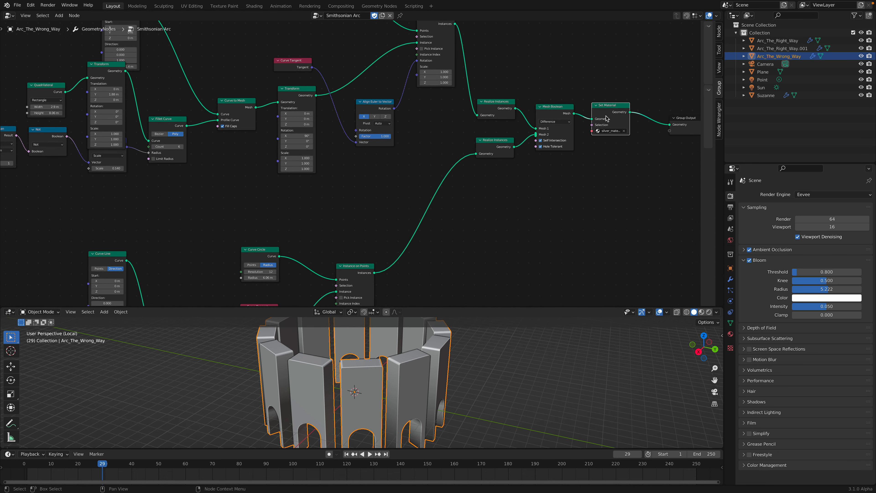
pyautogui.scroll(-4, 531, 184)
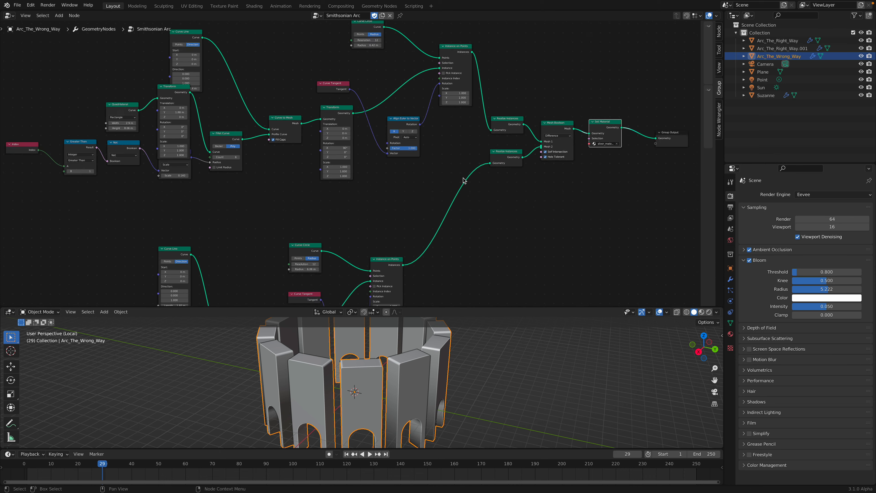
# - Set the width of the lower branch's Quadrilateral node to 2.36 m
pyautogui.moveTo(395, 187); pyautogui.dragTo(434, 188, button='middle')
pyautogui.moveTo(369, 232); pyautogui.dragTo(413, 207, button='middle')
pyautogui.scroll(1, 360, 214)
pyautogui.moveTo(284, 230); pyautogui.dragTo(311, 207, button='middle')
pyautogui.scroll(2, 311, 207)
pyautogui.scroll(1, 276, 206)
pyautogui.moveTo(260, 197); pyautogui.dragTo(254, 193)
pyautogui.moveTo(256, 200); pyautogui.dragTo(270, 172, button='middle')
pyautogui.scroll(2, 270, 172)
pyautogui.scroll(1, 263, 191)
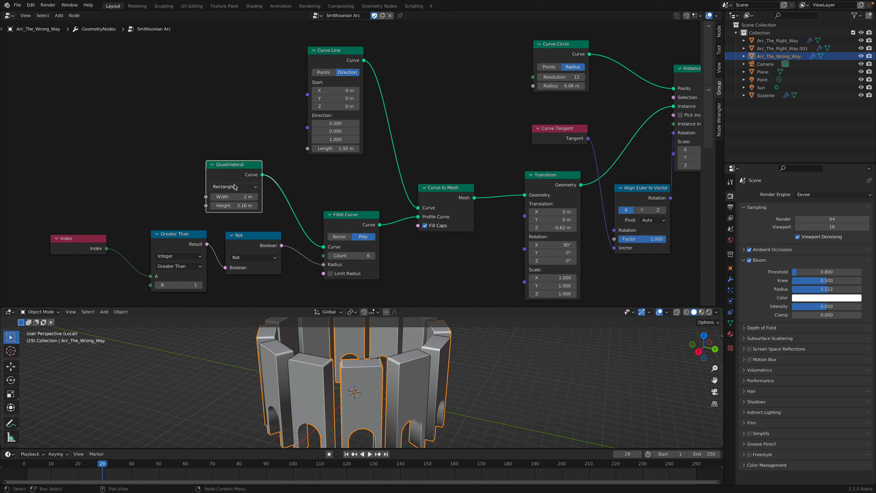
pyautogui.moveTo(233, 196); pyautogui.dragTo(246, 197)
pyautogui.scroll(-1, 366, 365)
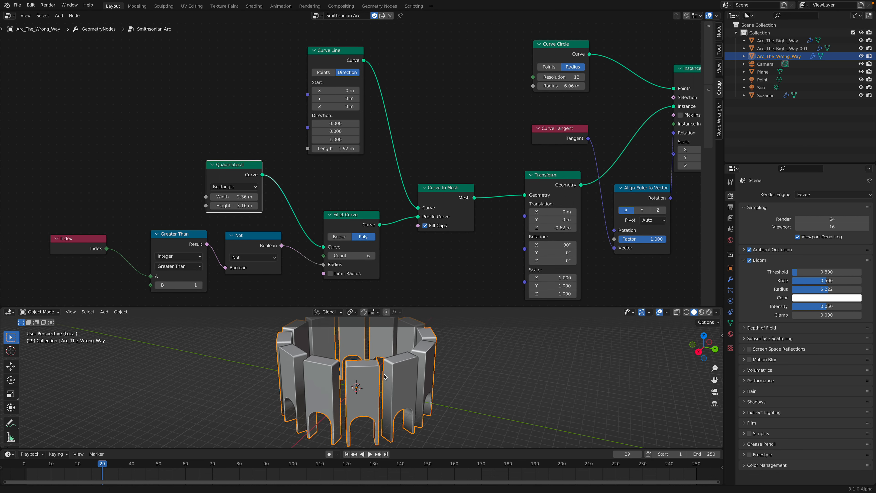
# - Enlarge the viewport and set the lower Quadrilateral node's width to 2.06 m and height to 6.8 m
pyautogui.moveTo(351, 306); pyautogui.dragTo(352, 239)
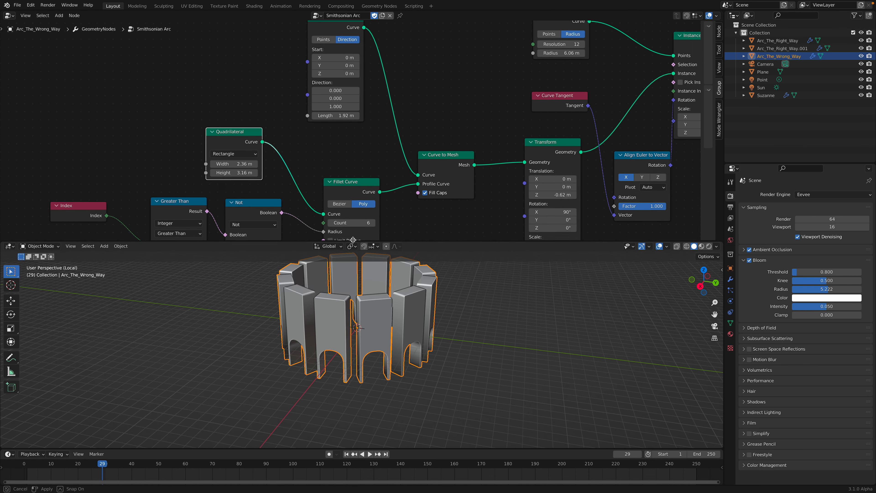
pyautogui.scroll(2, 264, 154)
pyautogui.moveTo(262, 155); pyautogui.dragTo(281, 112, button='middle')
pyautogui.moveTo(231, 97); pyautogui.dragTo(247, 139)
pyautogui.moveTo(342, 297); pyautogui.dragTo(407, 293, button='middle')
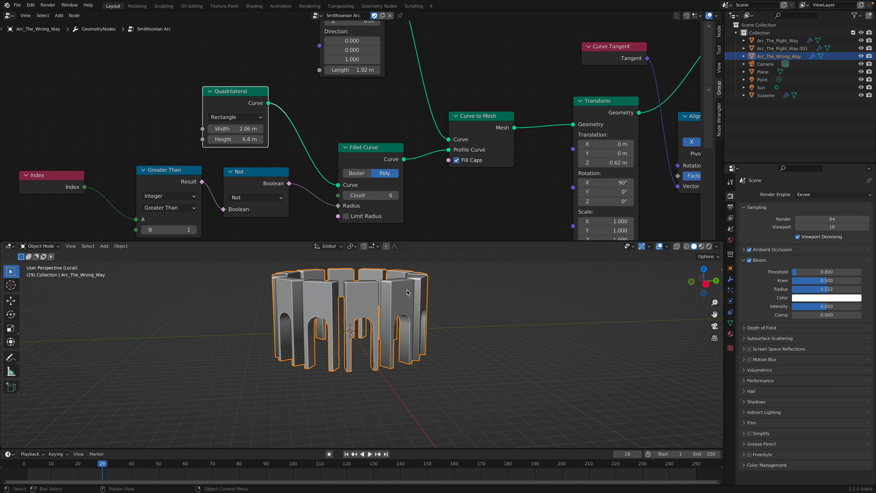
pyautogui.moveTo(410, 332); pyautogui.dragTo(339, 300, button='middle')
pyautogui.moveTo(290, 287); pyautogui.dragTo(389, 328, button='middle')
# - Move the Fillet Curve node up slightly, between the Quadrilateral and Curve to Mesh nodes
pyautogui.moveTo(339, 195); pyautogui.dragTo(348, 190, button='middle')
pyautogui.moveTo(367, 140); pyautogui.dragTo(365, 121)
pyautogui.moveTo(340, 312); pyautogui.dragTo(344, 298, button='middle')
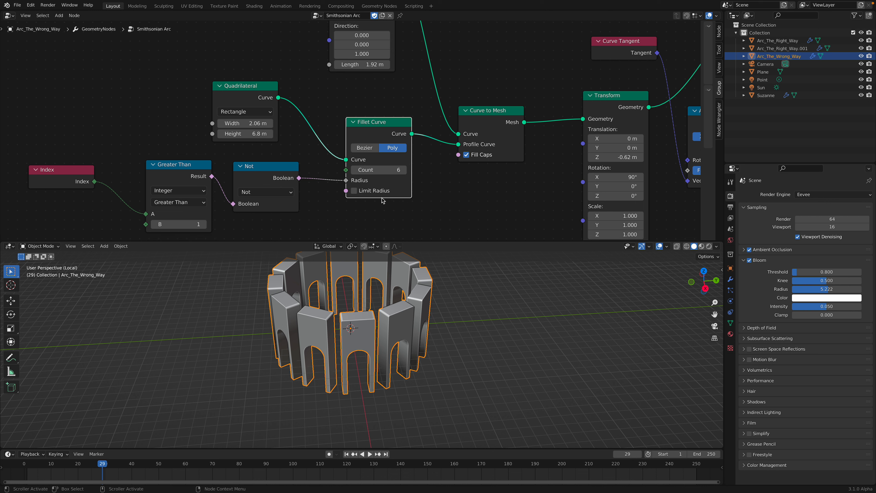
# - Lower the Fillet Curve node's count to 2 to compare the arch shape, and raise it to 5
pyautogui.click(356, 173)
pyautogui.click(356, 172)
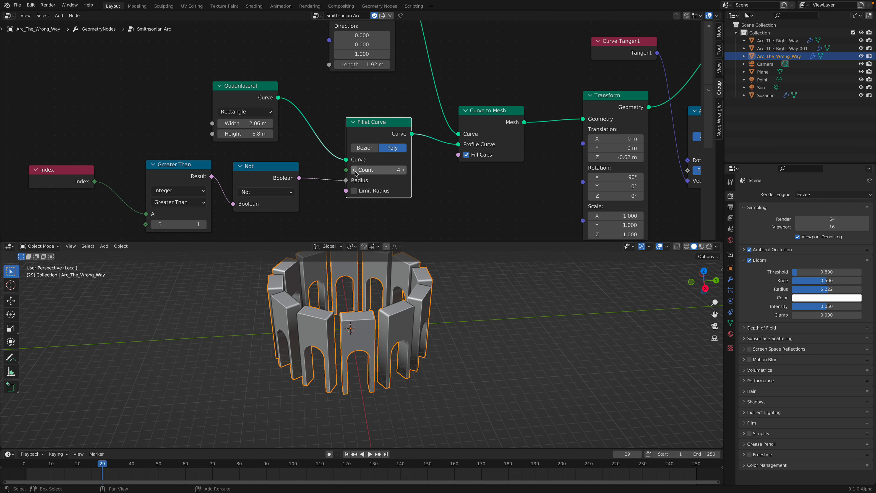
pyautogui.click(372, 171)
pyautogui.write('2')
pyautogui.press('Return')
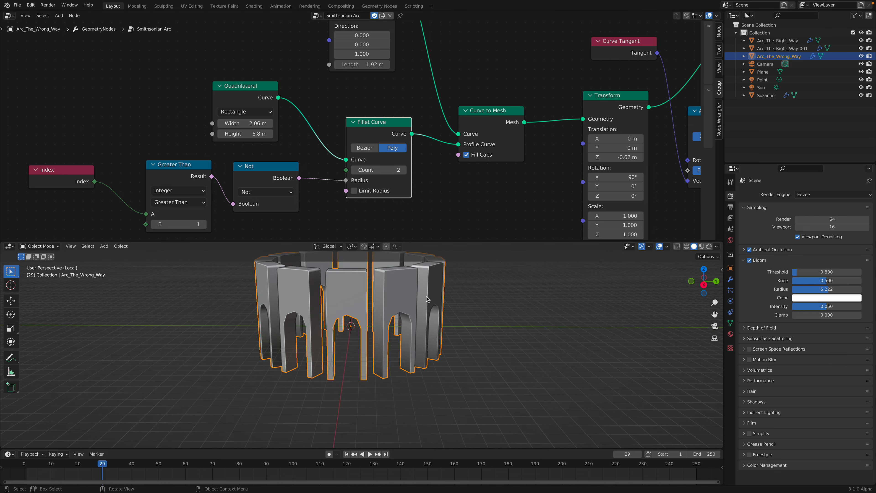
pyautogui.moveTo(405, 175); pyautogui.dragTo(424, 175)
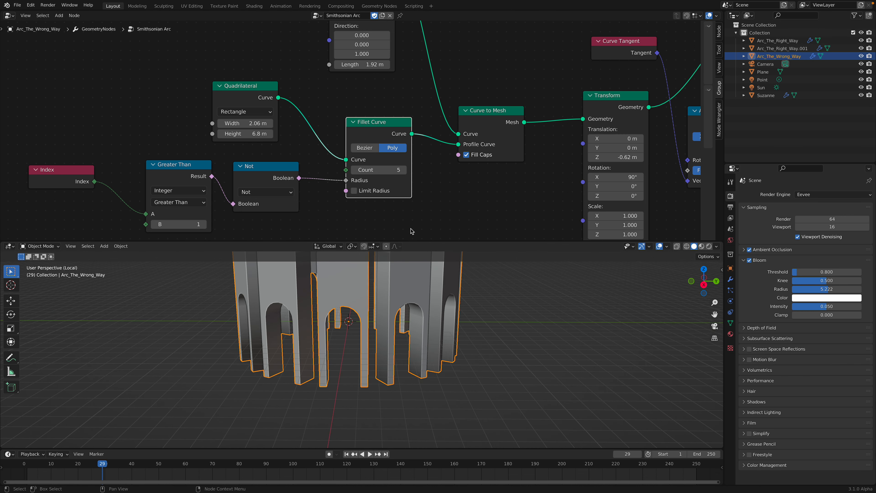
pyautogui.moveTo(352, 279); pyautogui.dragTo(380, 298, button='middle')
# - Reposition the Index, Greater Than and Not nodes in a row before the Fillet Curve node
pyautogui.moveTo(247, 206); pyautogui.dragTo(269, 199, button='middle')
pyautogui.moveTo(193, 168); pyautogui.dragTo(169, 167)
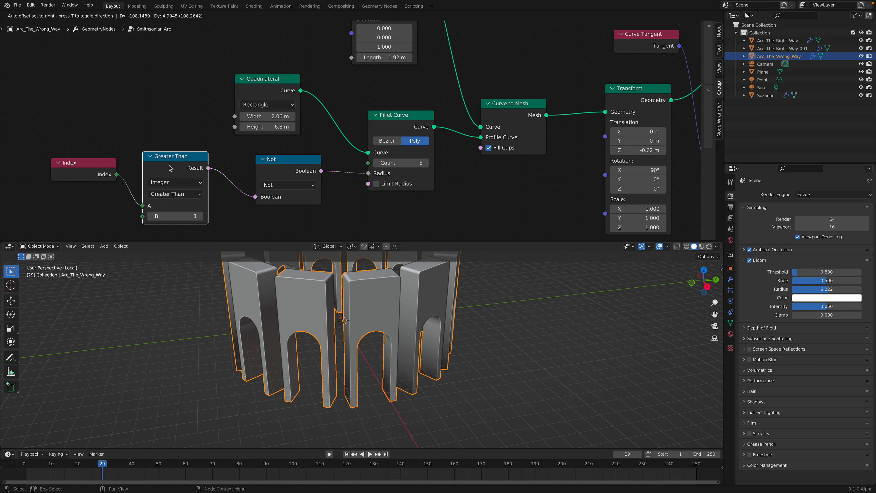
pyautogui.moveTo(97, 167); pyautogui.dragTo(87, 168)
pyautogui.moveTo(159, 166); pyautogui.dragTo(159, 169)
pyautogui.moveTo(265, 171); pyautogui.dragTo(264, 172)
pyautogui.scroll(-1, 207, 166)
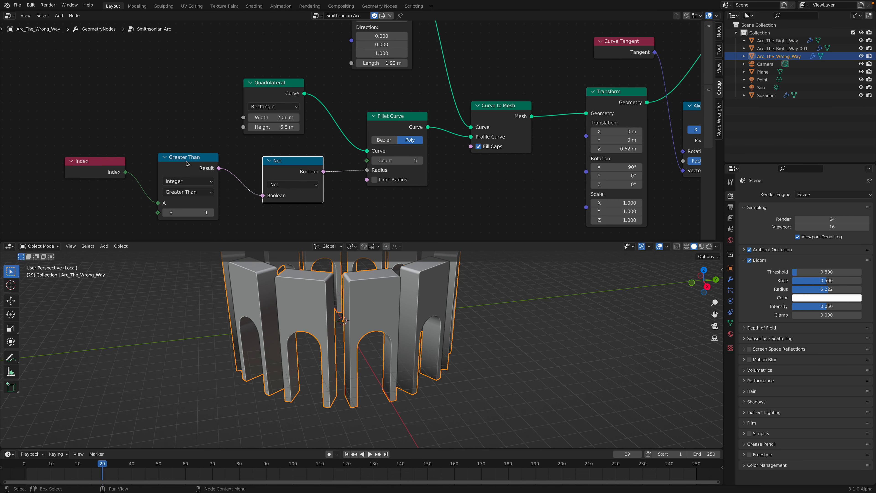
pyautogui.moveTo(106, 162); pyautogui.dragTo(103, 166)
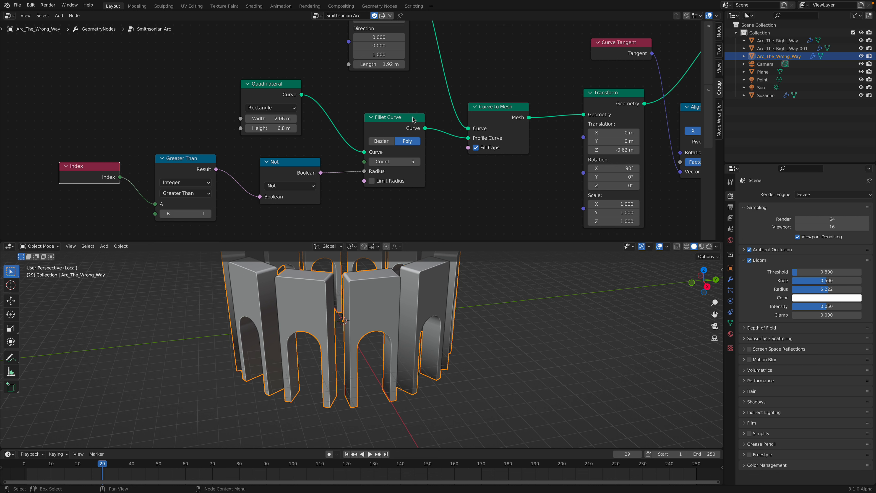
# - Shift the Fillet Curve and Not nodes slightly to tidy the row feeding the arch profile
pyautogui.moveTo(407, 137); pyautogui.dragTo(403, 132)
pyautogui.moveTo(298, 172); pyautogui.dragTo(296, 174)
pyautogui.moveTo(344, 164); pyautogui.dragTo(327, 171, button='middle')
pyautogui.scroll(-2, 320, 164)
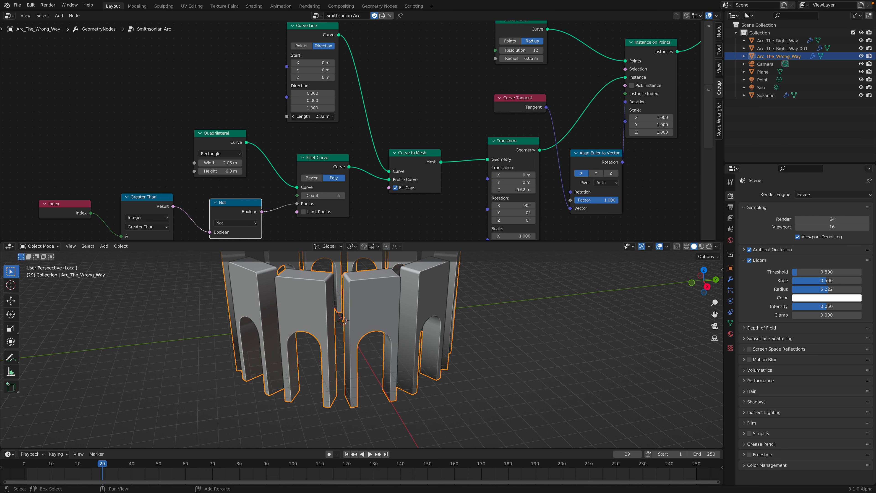
# - Set the Curve Line node's length to 1.98 m and move the node slightly down
pyautogui.moveTo(313, 116); pyautogui.dragTo(294, 116)
pyautogui.moveTo(474, 304); pyautogui.dragTo(479, 362, button='middle')
pyautogui.moveTo(307, 35); pyautogui.dragTo(310, 51)
pyautogui.scroll(-1, 421, 138)
# - Reposition the Curve to Mesh and Align Euler to Vector nodes, and shift Instance on Points to the right
pyautogui.moveTo(422, 139); pyautogui.dragTo(356, 148, button='middle')
pyautogui.moveTo(352, 161); pyautogui.dragTo(339, 133)
pyautogui.scroll(-3, 381, 119)
pyautogui.moveTo(381, 119); pyautogui.dragTo(301, 128, button='middle')
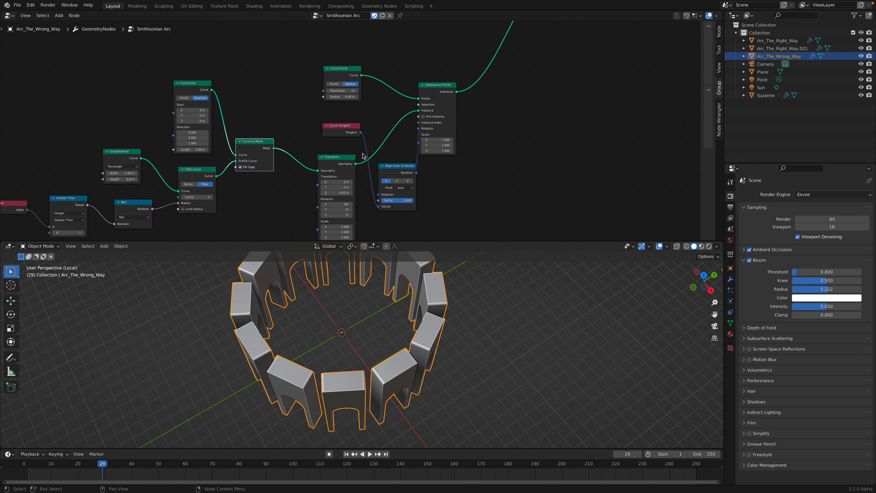
pyautogui.moveTo(355, 135); pyautogui.dragTo(343, 136, button='middle')
pyautogui.moveTo(382, 168); pyautogui.dragTo(380, 165)
pyautogui.scroll(2, 397, 154)
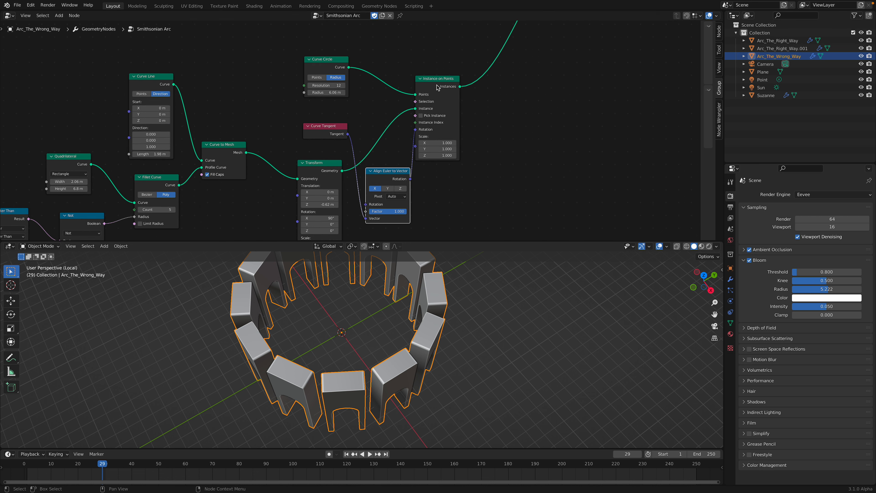
pyautogui.moveTo(432, 85); pyautogui.dragTo(444, 84)
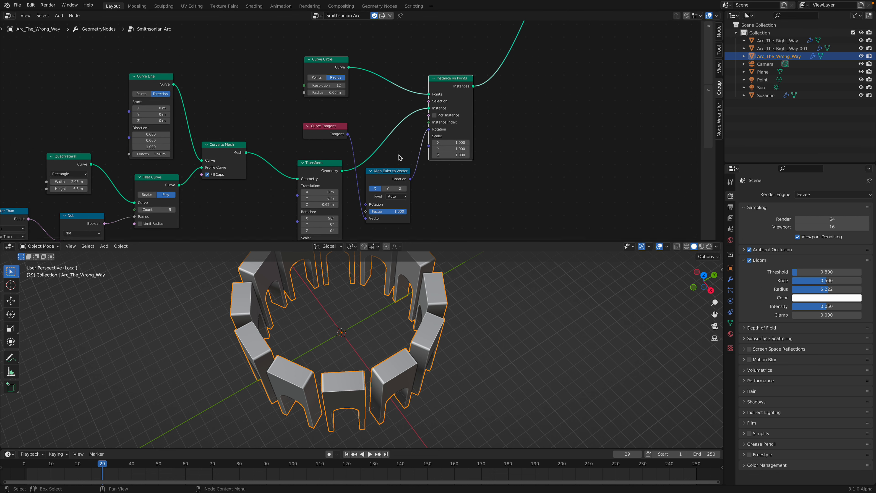
# - Enlarge the node editor and examine the second arch branch that feeds the Mesh Boolean node
pyautogui.scroll(-4, 413, 127)
pyautogui.moveTo(414, 127); pyautogui.dragTo(408, 198, button='middle')
pyautogui.moveTo(462, 241); pyautogui.dragTo(462, 267)
pyautogui.moveTo(369, 303); pyautogui.dragTo(373, 297, button='middle')
pyautogui.moveTo(374, 37); pyautogui.dragTo(347, 188, button='middle')
pyautogui.scroll(1, 348, 188)
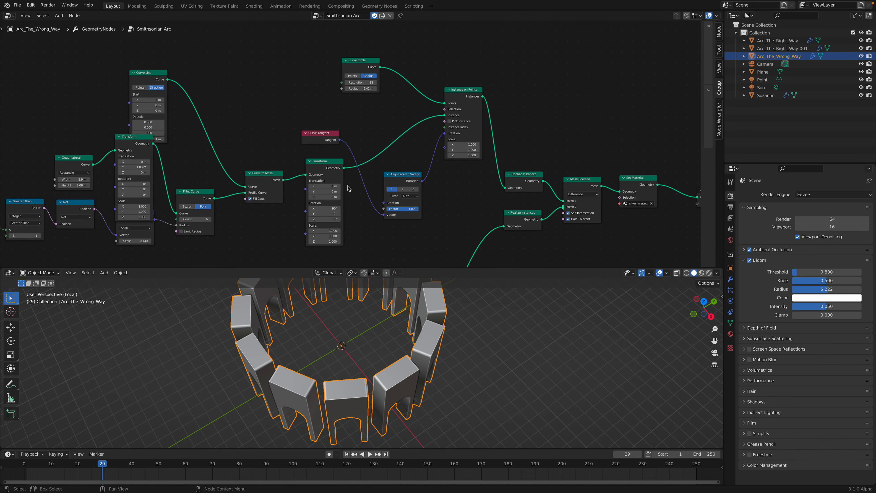
pyautogui.scroll(3, 360, 140)
pyautogui.moveTo(360, 140); pyautogui.dragTo(391, 138, button='middle')
pyautogui.moveTo(393, 325); pyautogui.dragTo(394, 317, button='middle')
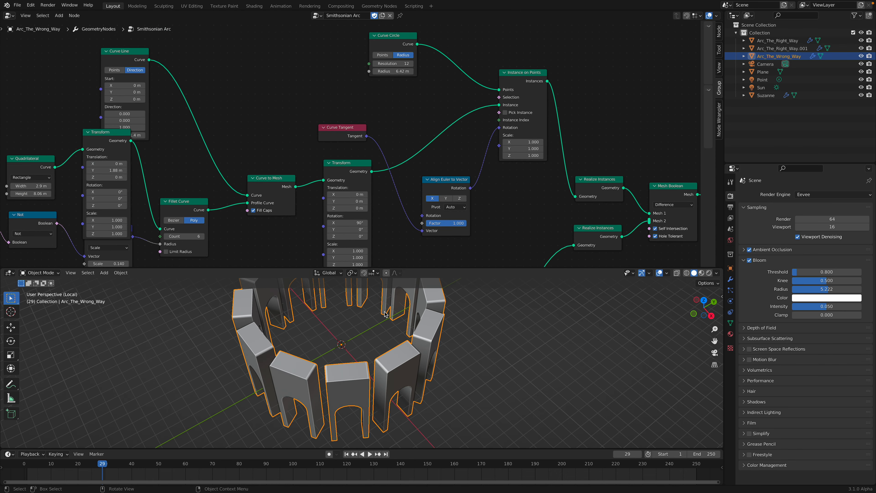
# - Spread out the second branch's Curve Line, Transform and Quadrilateral nodes
pyautogui.moveTo(202, 165); pyautogui.dragTo(330, 159, button='middle')
pyautogui.moveTo(261, 59); pyautogui.dragTo(251, 50)
pyautogui.moveTo(276, 121); pyautogui.dragTo(287, 97, button='middle')
pyautogui.moveTo(247, 111); pyautogui.dragTo(246, 117)
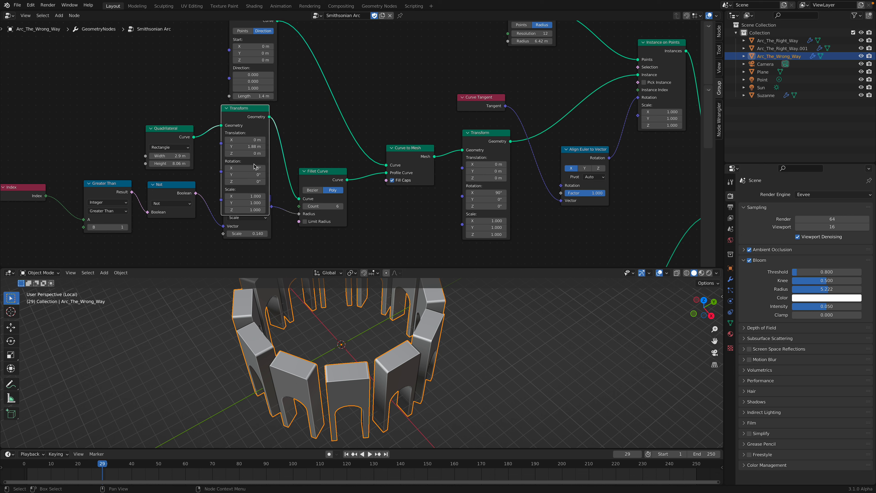
pyautogui.moveTo(179, 135); pyautogui.dragTo(184, 152)
pyautogui.moveTo(359, 371); pyautogui.dragTo(369, 342, button='middle')
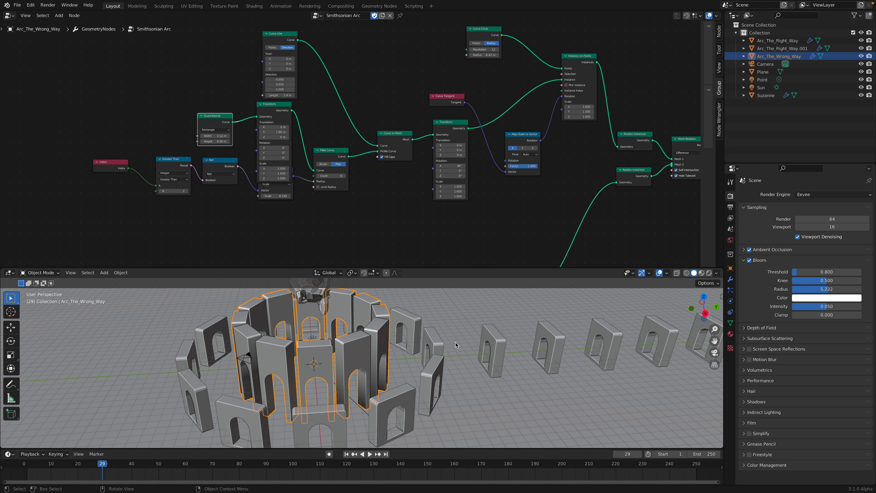
# - Select the Arc_The_Right_Way ring, enlarge the viewport and examine the arches from several angles
pyautogui.moveTo(431, 343); pyautogui.dragTo(442, 343, button='middle')
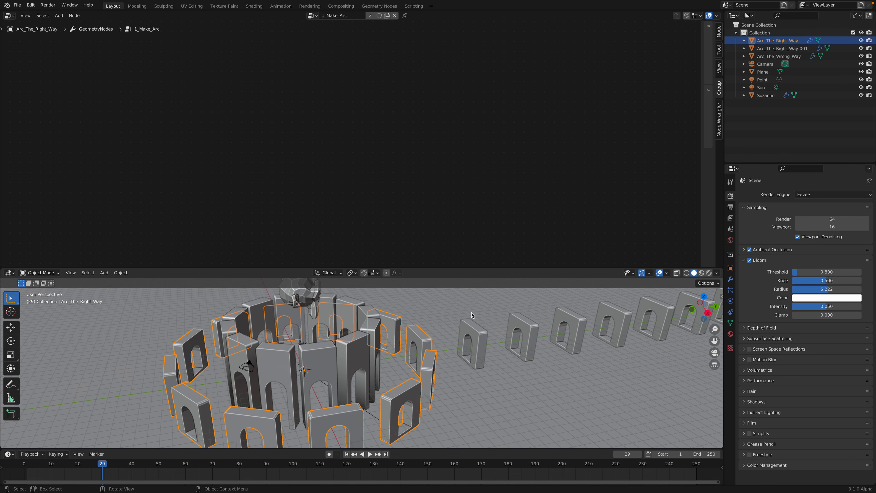
pyautogui.moveTo(473, 268); pyautogui.dragTo(473, 193)
pyautogui.moveTo(480, 266); pyautogui.dragTo(442, 285, button='middle')
pyautogui.scroll(3, 453, 311)
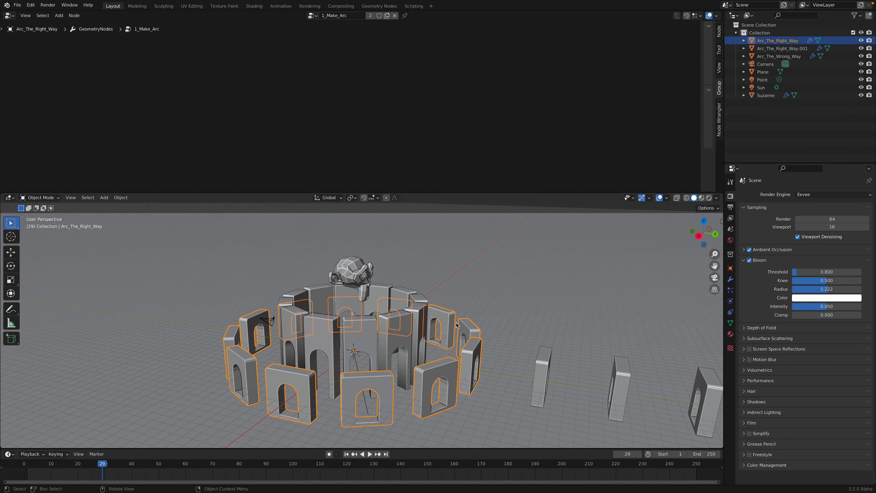
pyautogui.scroll(-2, 459, 320)
pyautogui.moveTo(459, 320); pyautogui.dragTo(440, 329, button='middle')
pyautogui.moveTo(502, 339); pyautogui.dragTo(479, 336, button='middle')
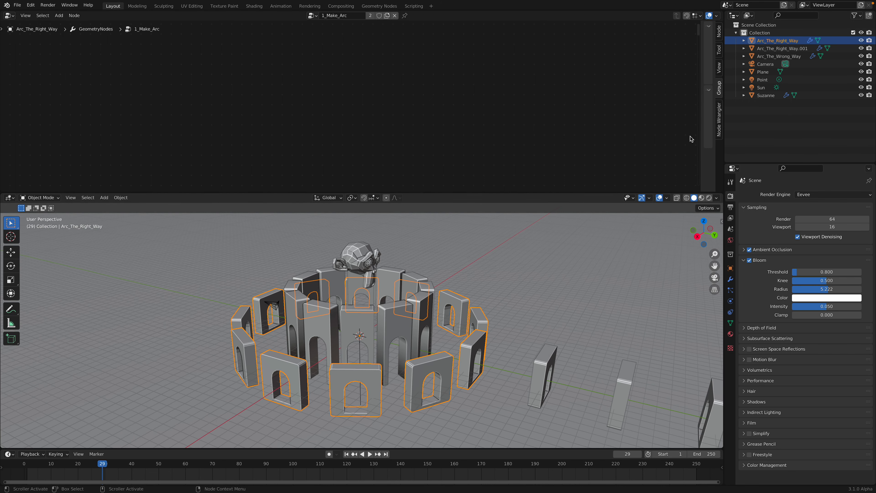
# - Reselect Arc_The_Right_Way and show its modifier settings
pyautogui.click(776, 56)
pyautogui.click(777, 41)
pyautogui.click(730, 279)
# - Duplicate the Arc_The_Right_Way ring and raise the copy along Z above the other rings
pyautogui.scroll(-2, 442, 343)
pyautogui.moveTo(352, 355); pyautogui.dragTo(433, 341, button='middle')
pyautogui.hotkey('shift', 'd')
pyautogui.press('z')
pyautogui.click(437, 235)
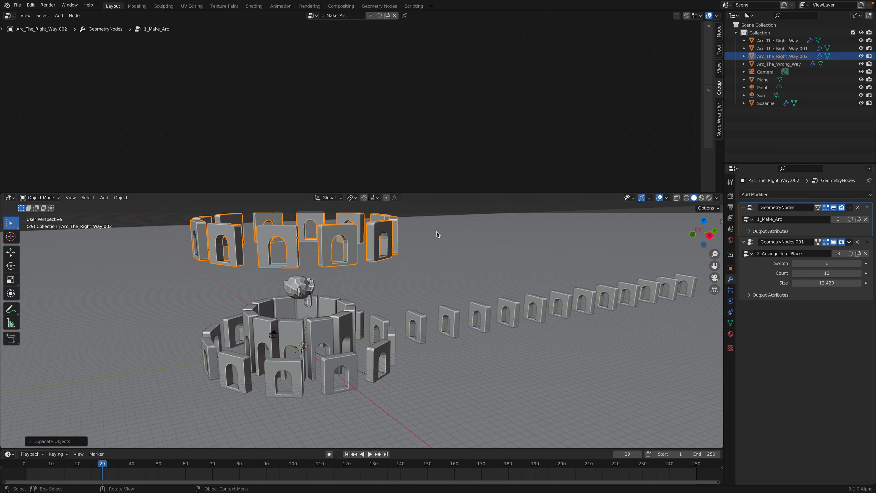
# - Switch the viewport to material preview shading to view the coloured arches
pyautogui.keyDown('shift'); pyautogui.moveTo(436, 234); pyautogui.dragTo(485, 298, button='middle'); pyautogui.keyUp('shift')
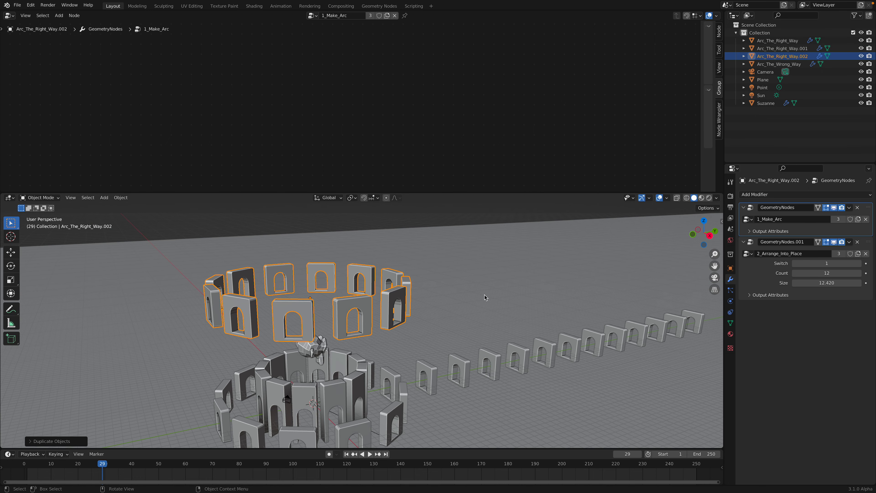
pyautogui.click(702, 200)
pyautogui.moveTo(450, 287); pyautogui.dragTo(490, 290, button='middle')
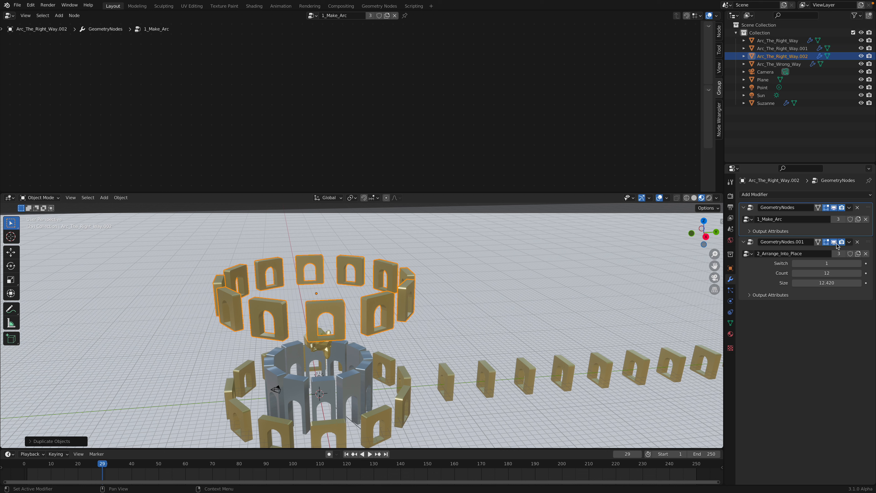
# - Compare the two modifiers' node trees by activating 2_Arrange_Into_Place and returning to 1_Make_Arc
pyautogui.click(871, 245)
pyautogui.click(864, 211)
pyautogui.click(868, 245)
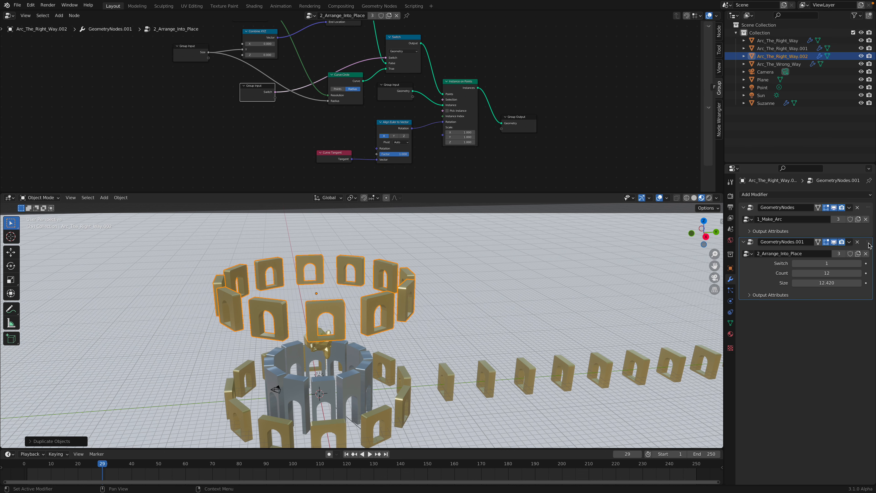
pyautogui.click(868, 210)
# - Enlarge the node editor and reposition the Value, Extrude Mesh and Fill Curve nodes in 1_Make_Arc
pyautogui.moveTo(508, 194); pyautogui.dragTo(507, 282)
pyautogui.moveTo(392, 168); pyautogui.dragTo(529, 218, button='middle')
pyautogui.moveTo(385, 169); pyautogui.dragTo(435, 93, button='middle')
pyautogui.scroll(3, 407, 178)
pyautogui.moveTo(399, 193); pyautogui.dragTo(423, 135, button='middle')
pyautogui.scroll(6, 423, 145)
pyautogui.moveTo(293, 180); pyautogui.dragTo(347, 181)
pyautogui.moveTo(410, 143); pyautogui.dragTo(399, 138)
pyautogui.moveTo(348, 118); pyautogui.dragTo(341, 99)
pyautogui.moveTo(400, 136); pyautogui.dragTo(392, 128)
# - Realign the second Join Geometry node and the Transform, Set Material and merge nodes that follow it
pyautogui.moveTo(463, 105); pyautogui.dragTo(456, 92)
pyautogui.scroll(1, 492, 126)
pyautogui.moveTo(513, 114); pyautogui.dragTo(503, 111)
pyautogui.moveTo(594, 116); pyautogui.dragTo(592, 120)
pyautogui.moveTo(644, 125); pyautogui.dragTo(640, 127)
pyautogui.moveTo(613, 130); pyautogui.dragTo(538, 135, button='middle')
pyautogui.moveTo(364, 149); pyautogui.dragTo(499, 153, button='middle')
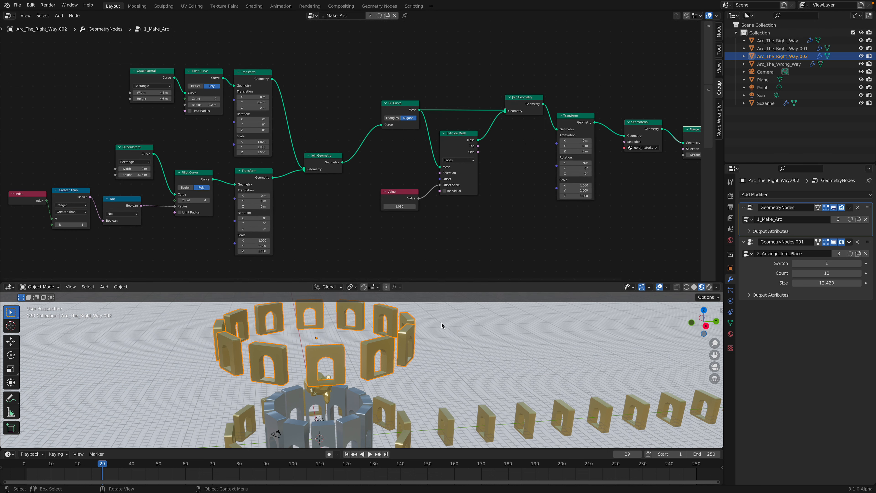
# - Open the 2_Arrange_Into_Place node tree with all its nodes in view, and enlarge the viewport
pyautogui.moveTo(442, 324); pyautogui.dragTo(456, 313, button='middle')
pyautogui.click(869, 245)
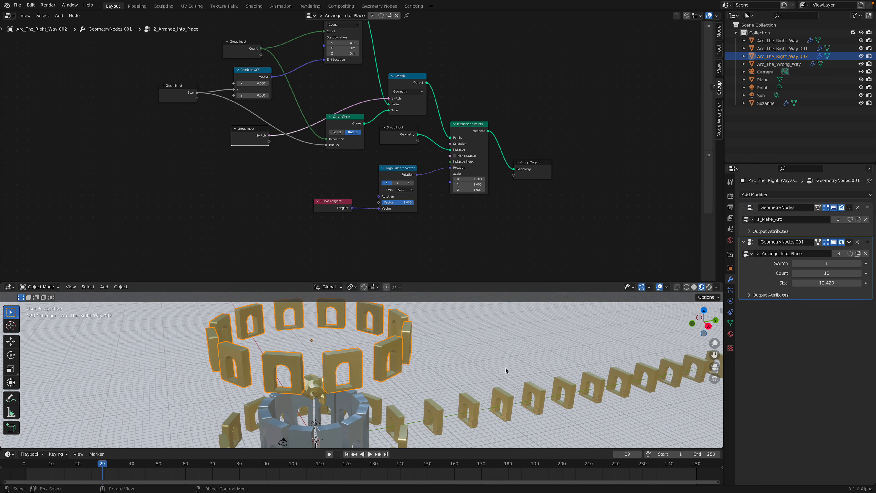
pyautogui.press('Home')
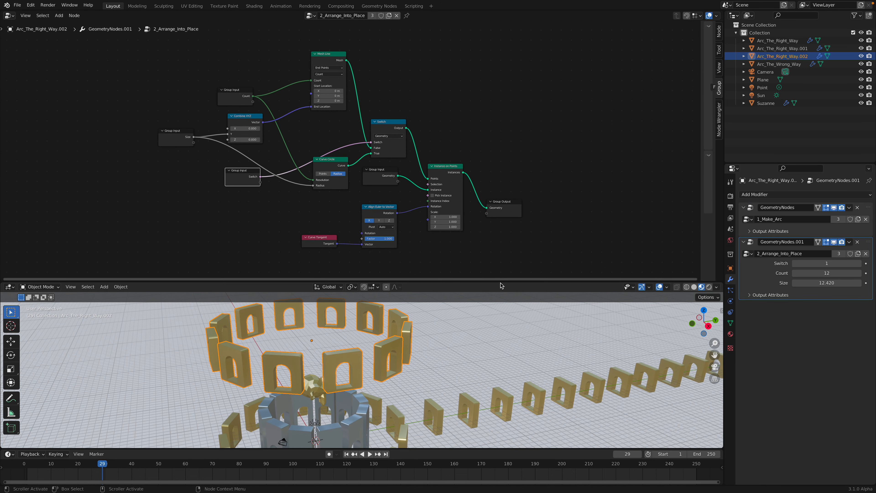
pyautogui.moveTo(506, 282); pyautogui.dragTo(506, 217)
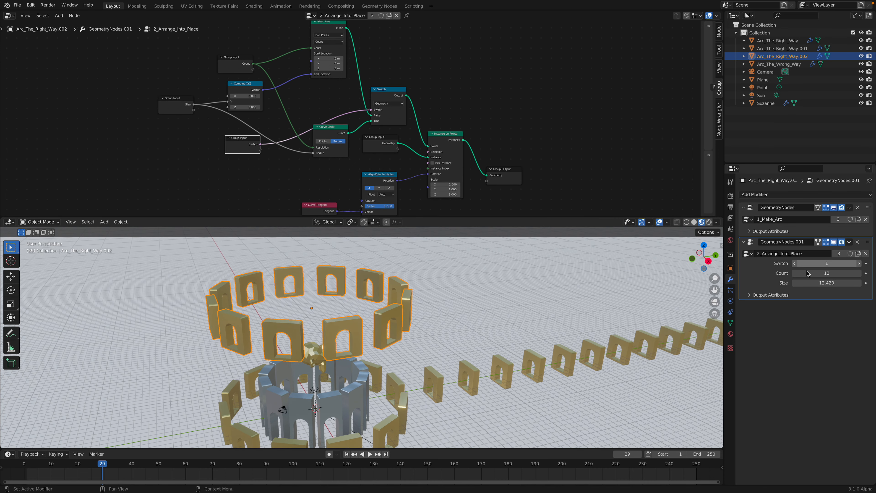
# - Keep the duplicate's switch at 1 and set its count to 20 and size to 24.04
pyautogui.moveTo(817, 263); pyautogui.dragTo(861, 282)
pyautogui.moveTo(448, 327); pyautogui.dragTo(459, 326, button='middle')
pyautogui.scroll(-2, 459, 326)
pyautogui.moveTo(827, 273); pyautogui.dragTo(793, 283)
# - Lower the duplicated ring along Z to the level of the other arches and set its size to 16.6
pyautogui.press('g')
pyautogui.press('z')
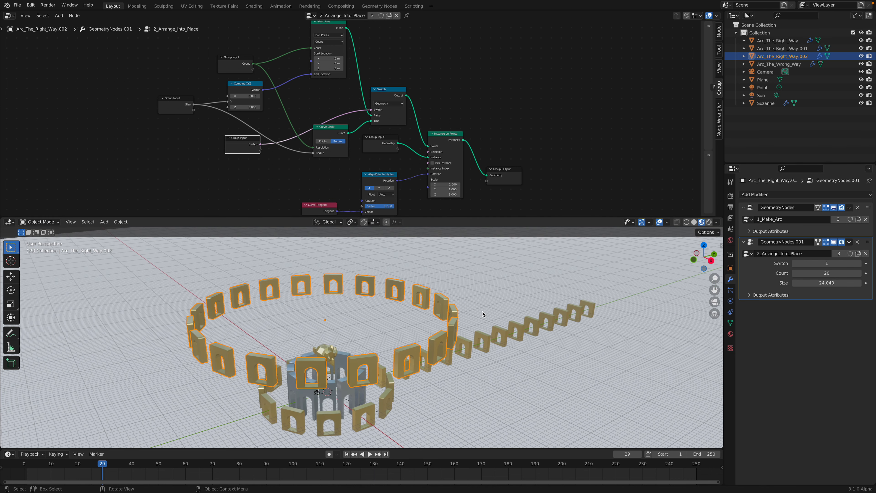
pyautogui.click(465, 371)
pyautogui.moveTo(467, 364); pyautogui.dragTo(467, 329, button='middle')
pyautogui.press('g')
pyautogui.press('z')
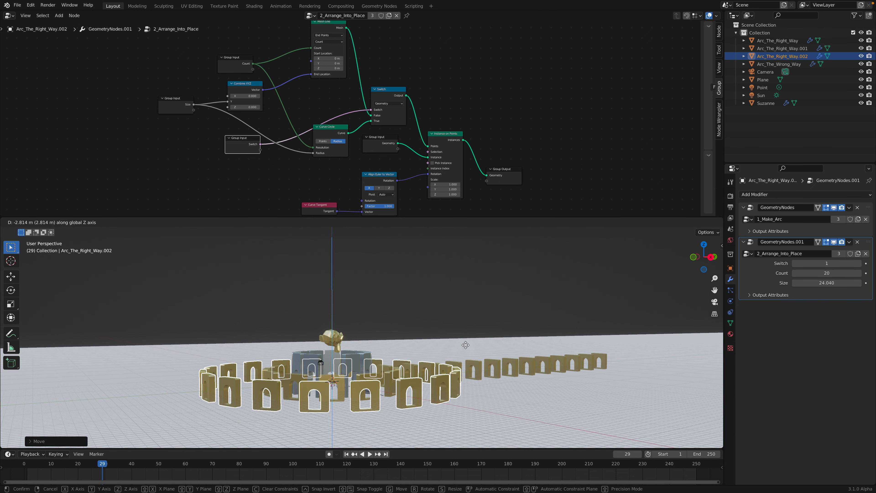
pyautogui.click(465, 346)
pyautogui.moveTo(489, 328); pyautogui.dragTo(459, 379, button='middle')
pyautogui.moveTo(810, 284); pyautogui.dragTo(788, 284)
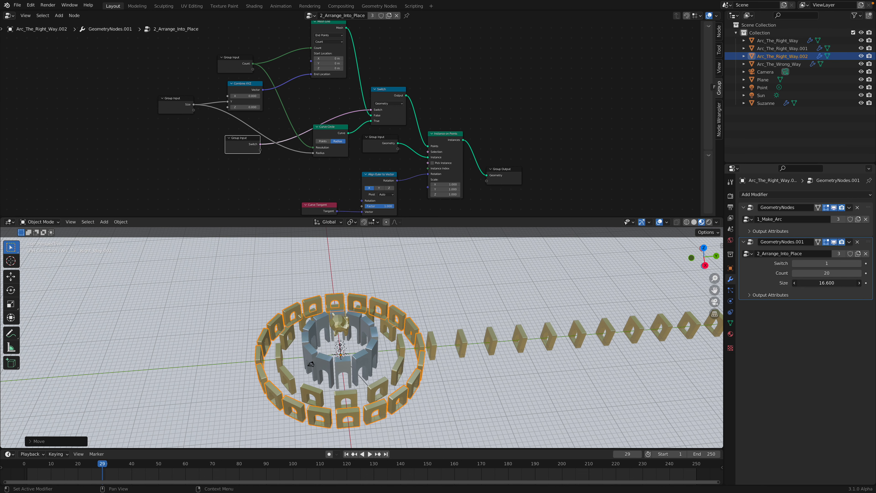
# - Select the straight row of arches to check its modifier settings, and reselect the outer ring
pyautogui.click(523, 338)
pyautogui.moveTo(524, 337); pyautogui.dragTo(533, 323, button='middle')
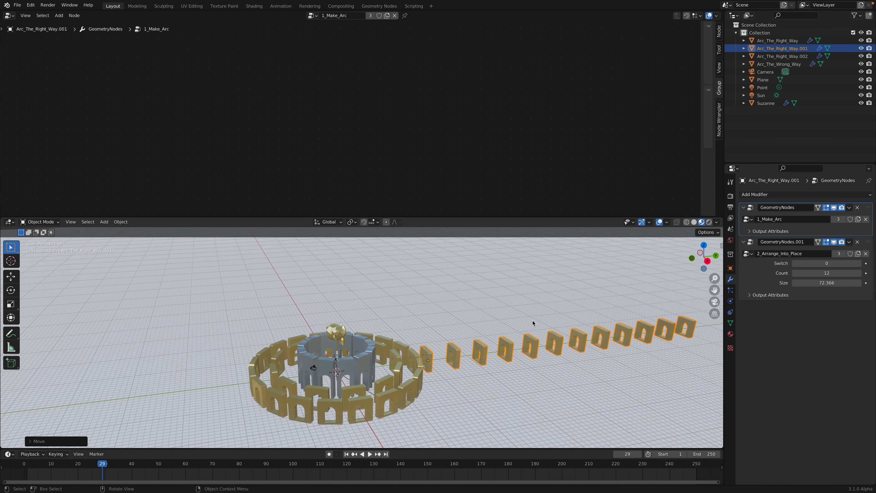
pyautogui.scroll(1, 533, 323)
pyautogui.click(392, 414)
pyautogui.moveTo(414, 345); pyautogui.dragTo(390, 325, button='middle')
pyautogui.scroll(1, 388, 304)
pyautogui.scroll(3, 386, 150)
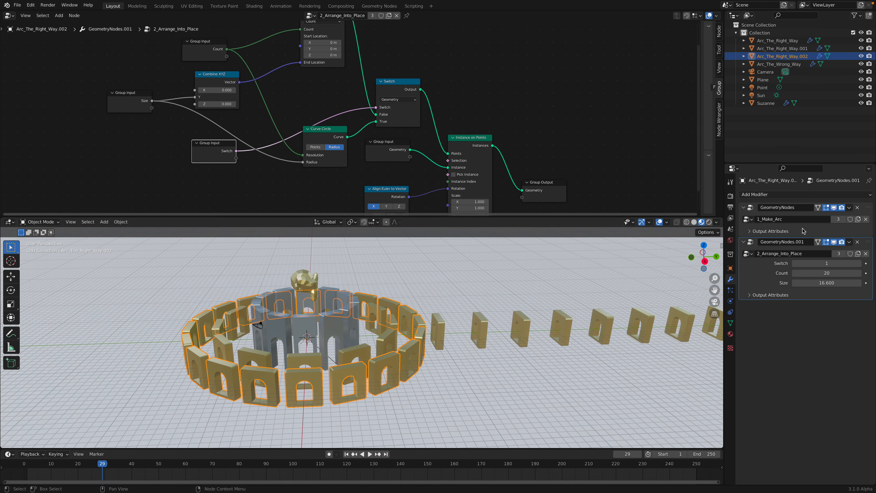
# - Switch to the 1_Make_Arc tree and back to 2_Arrange_Into_Place, giving the node editor more room
pyautogui.click(868, 211)
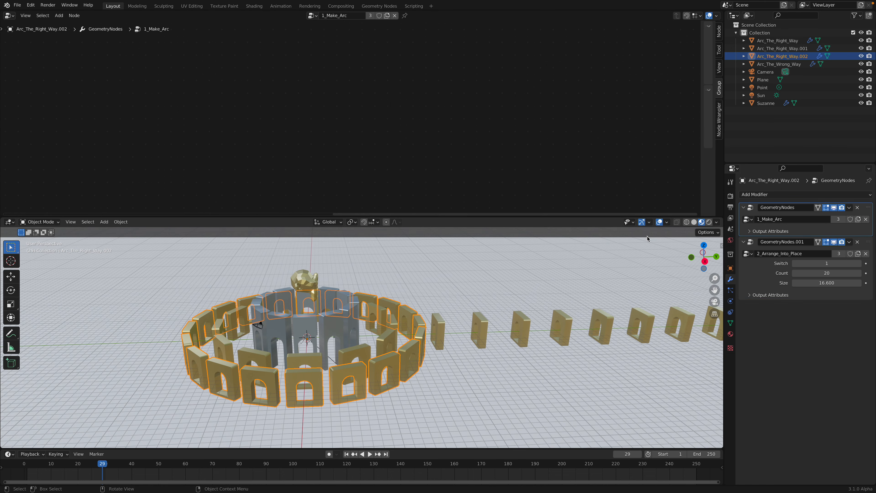
pyautogui.press('g')
pyautogui.moveTo(618, 252); pyautogui.dragTo(618, 252)
pyautogui.click(870, 243)
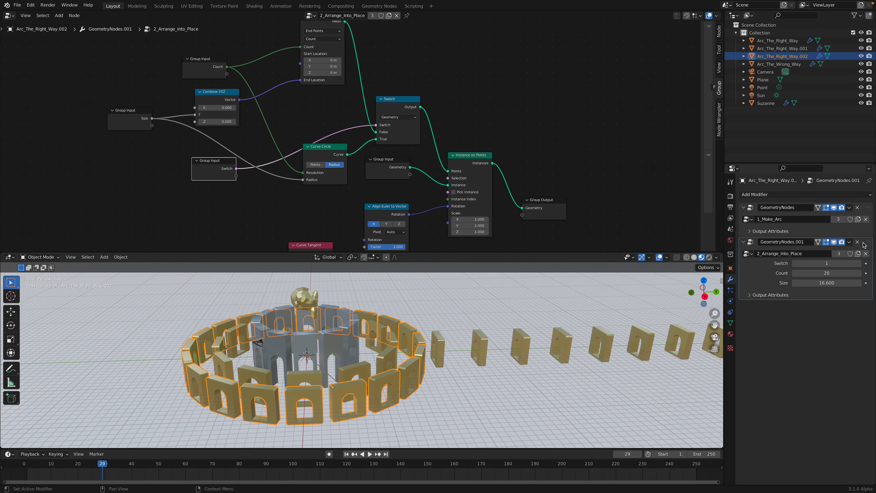
pyautogui.scroll(-3, 401, 175)
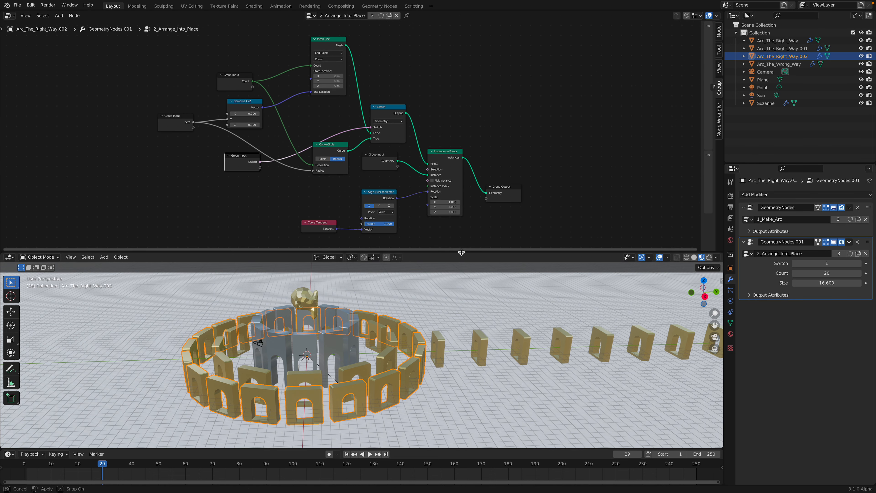
# - Enlarge the node editor and move the Instance on Points and Group Output nodes up and to the right
pyautogui.moveTo(463, 253); pyautogui.dragTo(462, 275)
pyautogui.scroll(3, 488, 176)
pyautogui.moveTo(488, 177); pyautogui.dragTo(495, 139)
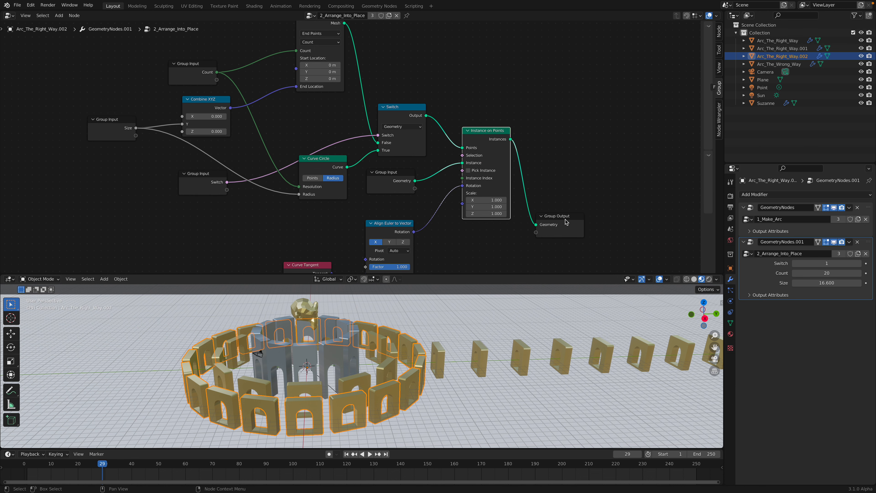
pyautogui.moveTo(565, 219); pyautogui.dragTo(583, 179)
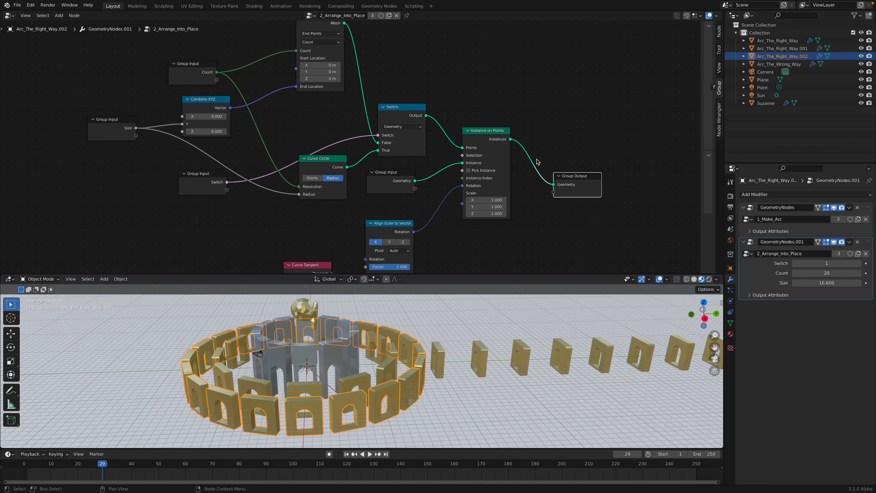
pyautogui.moveTo(537, 160); pyautogui.dragTo(488, 202, button='middle')
# - Activate the 1_Make_Arc modifier and bring its whole node tree into view
pyautogui.click(870, 213)
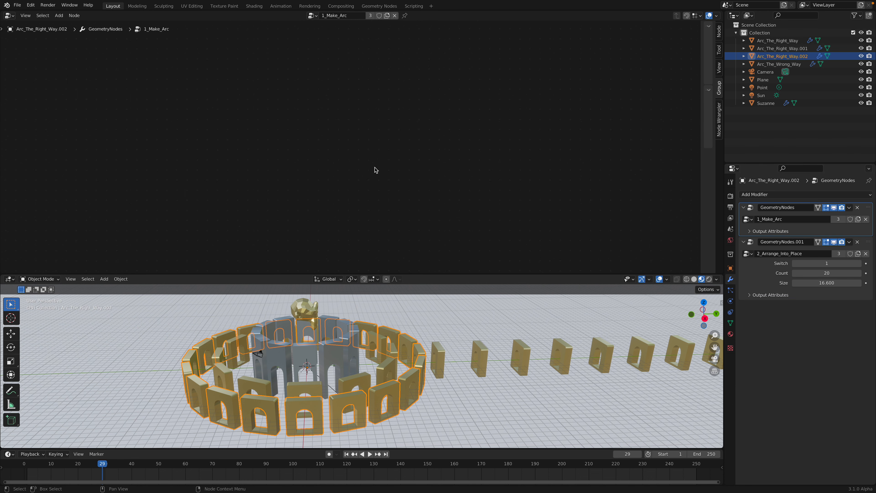
pyautogui.press('Home')
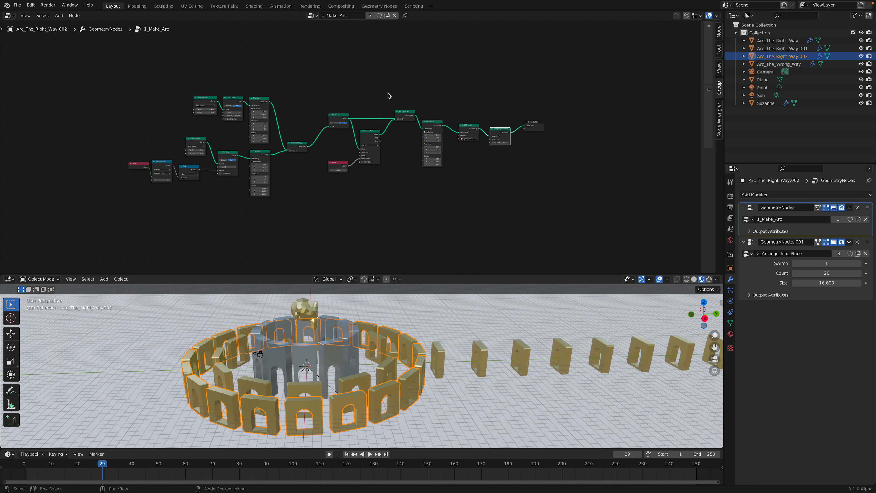
pyautogui.moveTo(387, 106); pyautogui.dragTo(382, 90, button='middle')
# - Annotate the empty area beside the nodes with a rectangular outline containing a round-topped arch opening
pyautogui.scroll(-3, 434, 172)
pyautogui.moveTo(434, 172); pyautogui.dragTo(711, 198, button='middle')
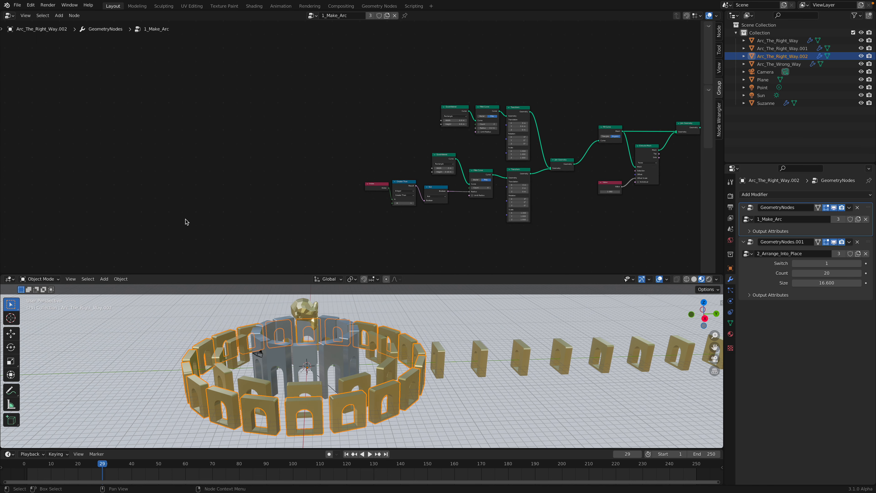
pyautogui.scroll(3, 188, 218)
pyautogui.moveTo(185, 222)
pyautogui.mouseDown()
pyautogui.moveTo(181, 97)
pyautogui.moveTo(280, 94)
pyautogui.moveTo(292, 220)
pyautogui.moveTo(188, 224)
pyautogui.moveTo(202, 148)
pyautogui.moveTo(238, 118)
pyautogui.moveTo(262, 160)
pyautogui.moveTo(266, 209)
pyautogui.moveTo(203, 217)
pyautogui.mouseUp()
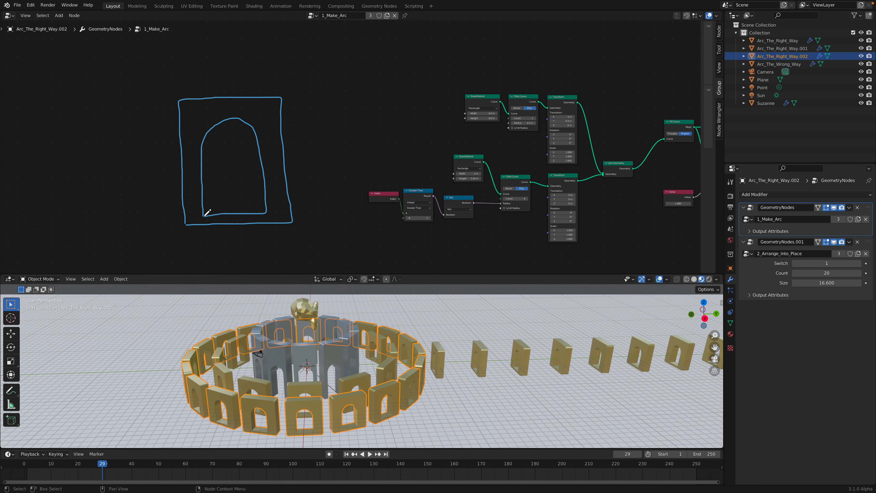
# - Move the lower Transform node slightly down and select the Join Geometry node that combines both outlines
pyautogui.moveTo(445, 199); pyautogui.dragTo(359, 170, button='middle')
pyautogui.scroll(3, 359, 172)
pyautogui.moveTo(505, 153); pyautogui.dragTo(502, 159)
pyautogui.moveTo(395, 130); pyautogui.dragTo(330, 126, button='middle')
pyautogui.click(509, 133)
# - Reduce the upper Quadrilateral node's width and height, and move the node to the left
pyautogui.moveTo(499, 129); pyautogui.dragTo(500, 146, button='middle')
pyautogui.moveTo(345, 65); pyautogui.dragTo(293, 89)
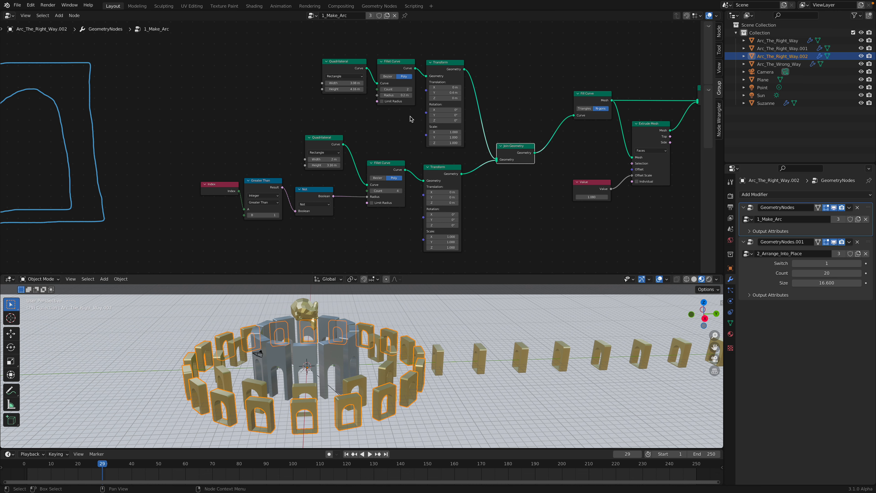
pyautogui.moveTo(343, 62); pyautogui.dragTo(323, 65)
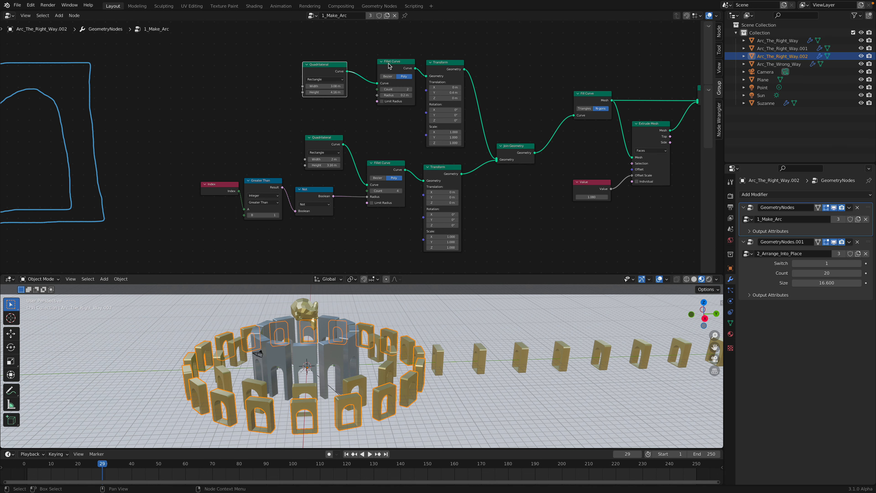
# - Reposition the upper Fillet Curve, Fill Curve and Extrude Mesh nodes to tidy the 1_Make_Arc tree
pyautogui.moveTo(396, 62); pyautogui.dragTo(384, 66)
pyautogui.moveTo(445, 87); pyautogui.dragTo(369, 81, button='middle')
pyautogui.moveTo(519, 92); pyautogui.dragTo(501, 100)
pyautogui.moveTo(525, 118); pyautogui.dragTo(451, 129, button='middle')
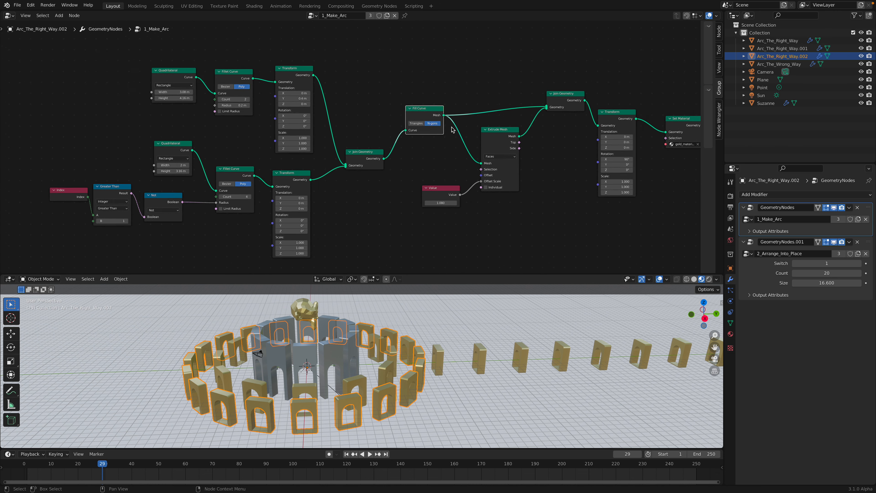
pyautogui.scroll(2, 442, 113)
pyautogui.moveTo(440, 106); pyautogui.dragTo(448, 91)
pyautogui.moveTo(561, 146); pyautogui.dragTo(515, 136, button='middle')
pyautogui.moveTo(488, 126); pyautogui.dragTo(478, 116)
# - Set the Value node driving the extrusion depth to 1.540 and reposition the final Transform and Join Geometry nodes
pyautogui.moveTo(411, 202); pyautogui.dragTo(427, 203)
pyautogui.moveTo(410, 362); pyautogui.dragTo(423, 367, button='middle')
pyautogui.moveTo(577, 173); pyautogui.dragTo(452, 177, button='middle')
pyautogui.moveTo(494, 112); pyautogui.dragTo(496, 116)
pyautogui.moveTo(431, 86); pyautogui.dragTo(423, 72)
# - Link the Extrude Mesh node's Mesh output directly to the Transform node, bypassing Join Geometry, and inspect the arches
pyautogui.scroll(1, 396, 78)
pyautogui.click(362, 129)
pyautogui.moveTo(373, 131); pyautogui.dragTo(248, 143, button='middle')
pyautogui.moveTo(212, 127); pyautogui.dragTo(329, 122)
pyautogui.moveTo(359, 274); pyautogui.dragTo(359, 160)
pyautogui.moveTo(359, 286); pyautogui.dragTo(380, 310, button='middle')
pyautogui.scroll(3, 359, 293)
pyautogui.scroll(-3, 362, 103)
# - Reconnect the Join Geometry node's output to the Transform node's geometry input
pyautogui.moveTo(381, 55); pyautogui.dragTo(362, 112, button='middle')
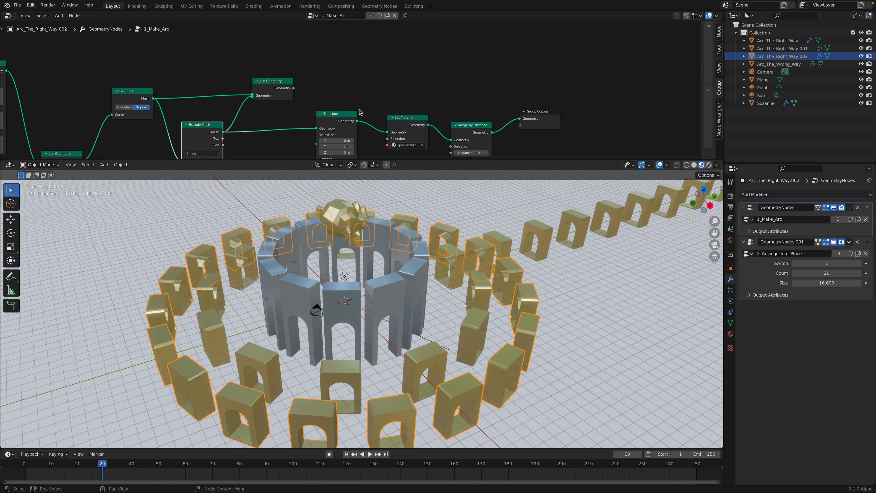
pyautogui.moveTo(293, 88); pyautogui.dragTo(343, 103)
pyautogui.moveTo(345, 159); pyautogui.dragTo(345, 243)
pyautogui.moveTo(345, 328); pyautogui.dragTo(345, 304, button='middle')
# - Nudge the Greater Than node and set the lower Quadrilateral node's width to 2.2 m and height to 3.28 m
pyautogui.moveTo(34, 120); pyautogui.dragTo(304, 119, button='middle')
pyautogui.scroll(1, 213, 152)
pyautogui.moveTo(156, 167); pyautogui.dragTo(162, 169)
pyautogui.scroll(1, 194, 146)
pyautogui.moveTo(199, 139); pyautogui.dragTo(184, 138)
pyautogui.keyDown('shift'); pyautogui.moveTo(389, 376); pyautogui.dragTo(390, 319, button='middle'); pyautogui.keyUp('shift')
pyautogui.moveTo(204, 139)
pyautogui.mouseDown()
pyautogui.moveTo(191, 139)
pyautogui.moveTo(231, 139)
pyautogui.moveTo(207, 147)
pyautogui.mouseUp()
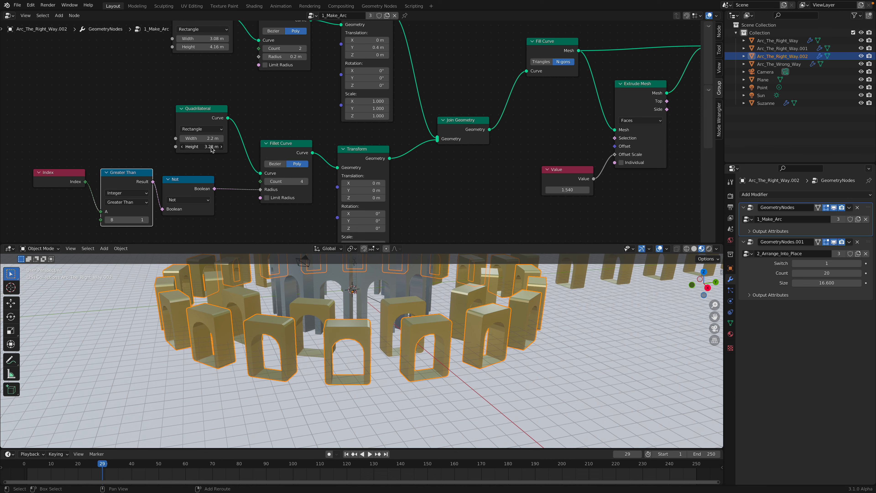
# - Set the lower Transform node's Y translation to 0.26 m to shift the arch opening
pyautogui.moveTo(372, 192); pyautogui.dragTo(358, 158, button='middle')
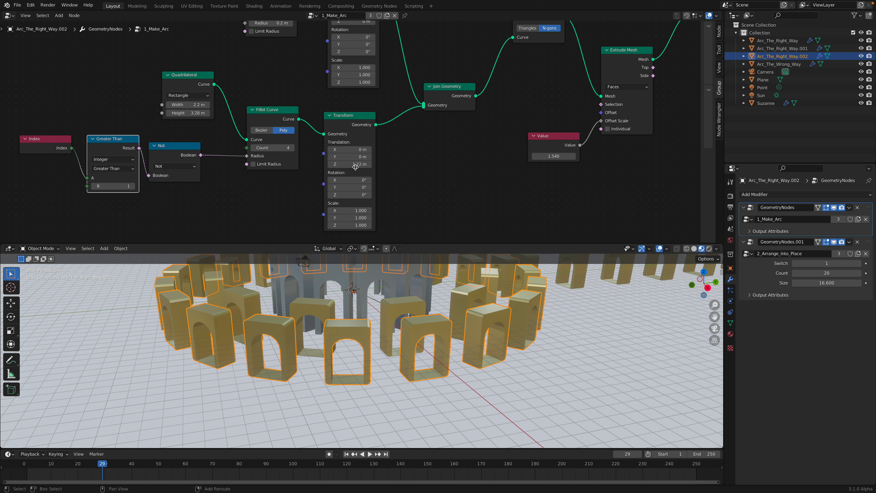
pyautogui.moveTo(349, 156); pyautogui.dragTo(369, 156)
pyautogui.moveTo(403, 419); pyautogui.dragTo(395, 311, button='middle')
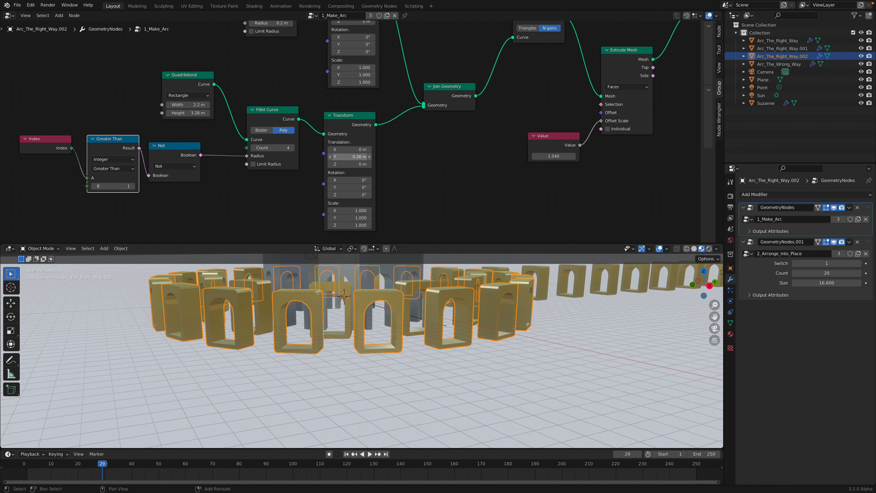
pyautogui.moveTo(358, 157)
pyautogui.mouseDown()
pyautogui.moveTo(388, 157)
pyautogui.moveTo(359, 157)
pyautogui.mouseUp()
pyautogui.moveTo(363, 195); pyautogui.dragTo(352, 253, button='middle')
pyautogui.moveTo(355, 73)
pyautogui.mouseDown()
pyautogui.moveTo(367, 72)
pyautogui.moveTo(342, 72)
pyautogui.moveTo(368, 73)
pyautogui.moveTo(355, 73)
pyautogui.mouseUp()
# - Set the lower Quadrilateral node's height to 2.86 m
pyautogui.scroll(-2, 359, 310)
pyautogui.moveTo(345, 145); pyautogui.dragTo(387, 91, button='middle')
pyautogui.moveTo(226, 119); pyautogui.dragTo(211, 118)
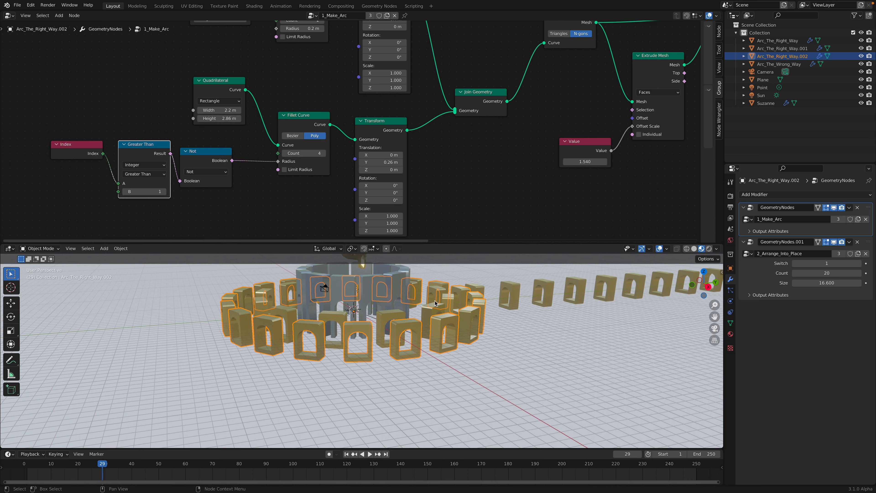
# - Review the 1_Make_Arc tree from the annotated arch sketch through to the Group Output node
pyautogui.moveTo(379, 304); pyautogui.dragTo(380, 312, button='middle')
pyautogui.moveTo(373, 176); pyautogui.dragTo(326, 213, button='middle')
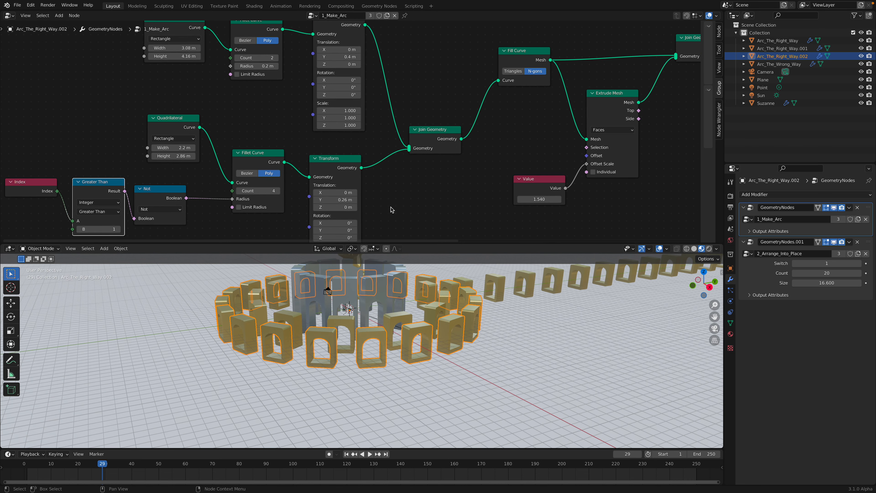
pyautogui.scroll(-2, 390, 206)
pyautogui.moveTo(207, 162); pyautogui.dragTo(374, 170, button='middle')
pyautogui.scroll(-4, 242, 152)
pyautogui.moveTo(126, 140); pyautogui.dragTo(259, 131, button='middle')
pyautogui.moveTo(335, 116); pyautogui.dragTo(298, 146, button='middle')
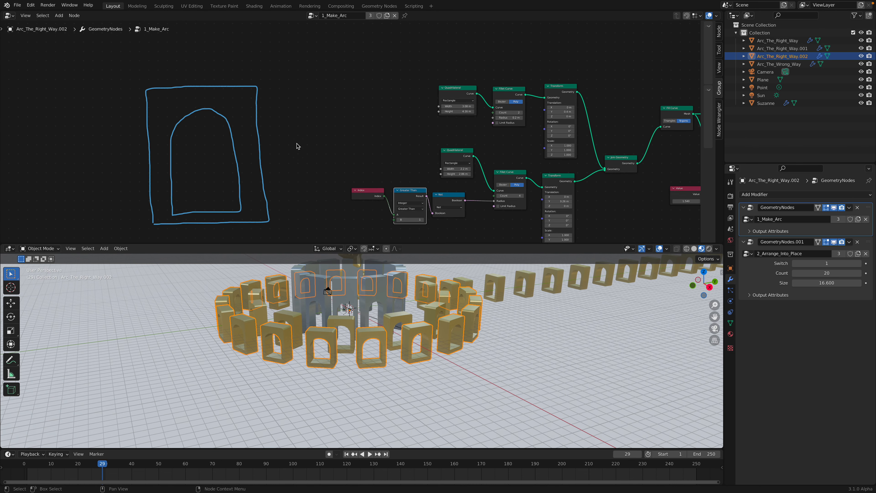
pyautogui.scroll(-2, 428, 138)
pyautogui.moveTo(459, 149); pyautogui.dragTo(269, 151, button='middle')
pyautogui.moveTo(435, 155); pyautogui.dragTo(275, 153, button='middle')
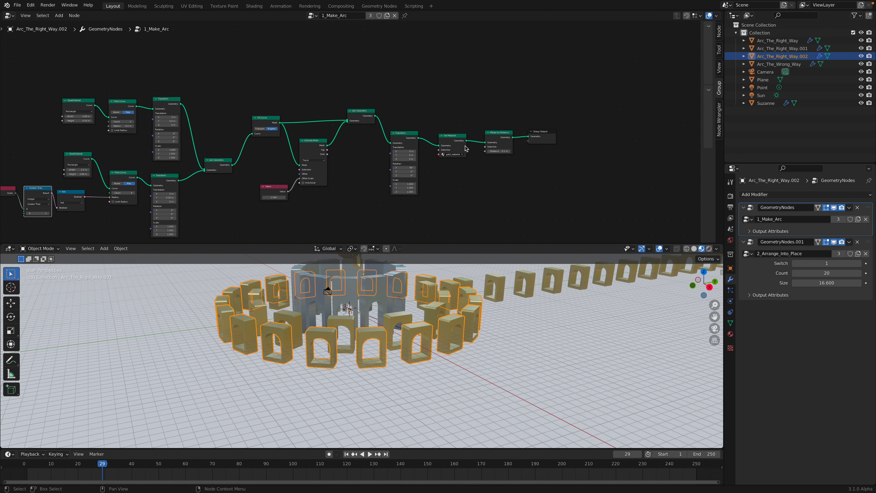
# - Activate the 2_Arrange_Into_Place modifier and move its Switch, Instance on Points and Group Output nodes higher
pyautogui.click(867, 243)
pyautogui.moveTo(340, 163); pyautogui.dragTo(346, 170, button='middle')
pyautogui.scroll(6, 347, 170)
pyautogui.moveTo(533, 209); pyautogui.dragTo(555, 163)
pyautogui.moveTo(441, 173); pyautogui.dragTo(442, 136)
pyautogui.moveTo(364, 150); pyautogui.dragTo(363, 112)
pyautogui.scroll(2, 390, 164)
pyautogui.moveTo(303, 142); pyautogui.dragTo(344, 147, button='middle')
pyautogui.moveTo(250, 183); pyautogui.dragTo(281, 160, button='middle')
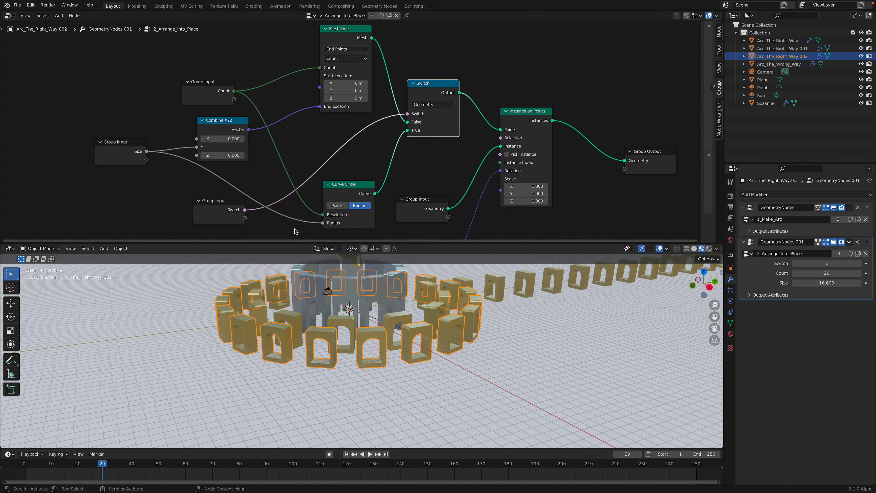
# - Reposition the Combine XYZ node and the Group Input nodes that feed the size and count
pyautogui.moveTo(225, 127); pyautogui.dragTo(227, 134)
pyautogui.moveTo(140, 148); pyautogui.dragTo(119, 169)
pyautogui.moveTo(353, 103); pyautogui.dragTo(332, 108, button='middle')
pyautogui.moveTo(206, 115); pyautogui.dragTo(179, 89)
pyautogui.scroll(-2, 348, 132)
# - Move the Mesh Line node up, and annotate a two-way arrow above it and a circular arrow above Curve Circle
pyautogui.moveTo(348, 132); pyautogui.dragTo(357, 110, button='middle')
pyautogui.moveTo(349, 56); pyautogui.dragTo(345, 47)
pyautogui.moveTo(334, 38); pyautogui.dragTo(333, 78, button='middle')
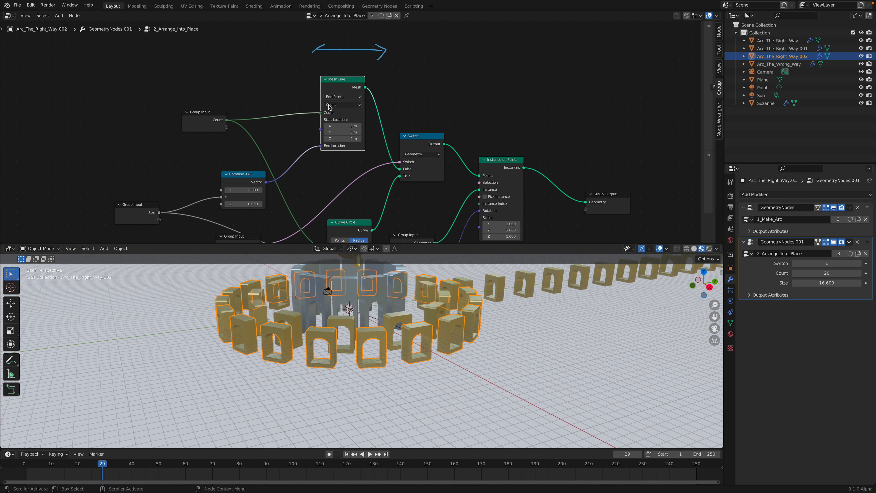
pyautogui.moveTo(357, 207); pyautogui.dragTo(355, 145, button='middle')
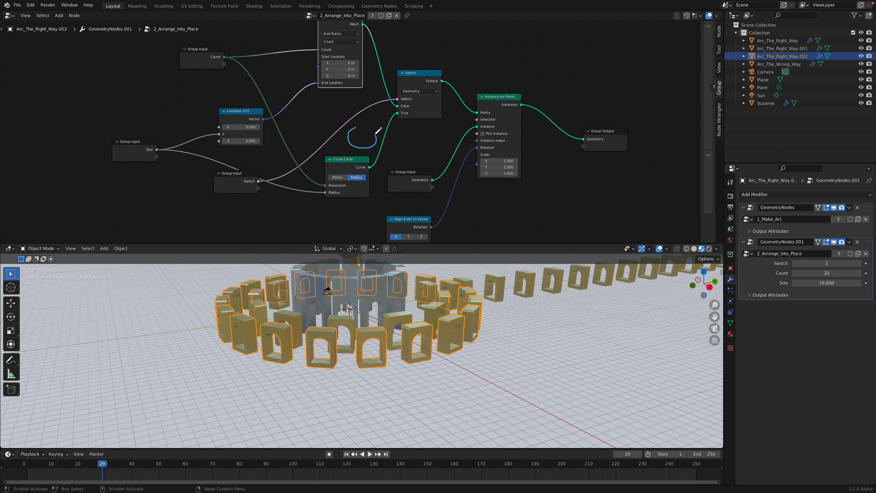
pyautogui.click(369, 158)
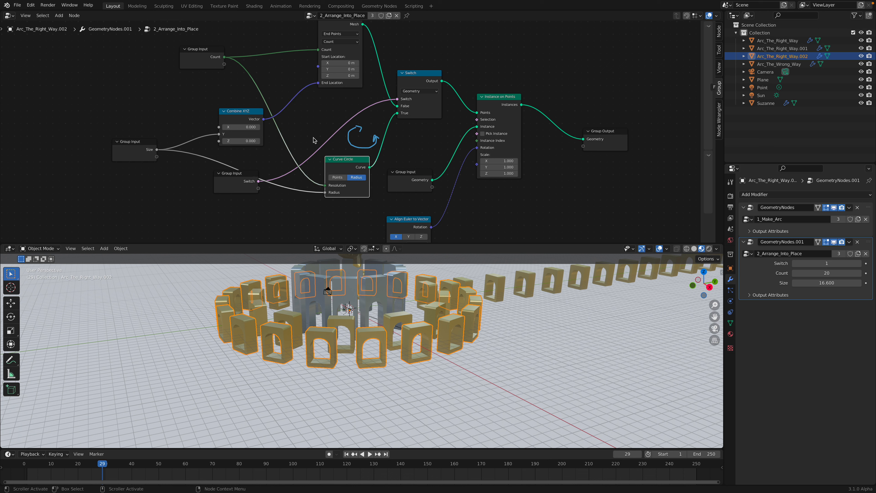
# - Rearrange the Switch and Combine XYZ nodes and the Count, Size and Switch Group Input nodes
pyautogui.moveTo(427, 133); pyautogui.dragTo(417, 153, button='middle')
pyautogui.moveTo(407, 102); pyautogui.dragTo(410, 104)
pyautogui.moveTo(211, 138); pyautogui.dragTo(199, 129)
pyautogui.moveTo(226, 204); pyautogui.dragTo(242, 172)
pyautogui.moveTo(191, 71); pyautogui.dragTo(144, 77)
pyautogui.moveTo(124, 171); pyautogui.dragTo(143, 155)
pyautogui.moveTo(824, 265)
pyautogui.mouseDown()
pyautogui.moveTo(808, 266)
pyautogui.moveTo(824, 266)
pyautogui.mouseUp()
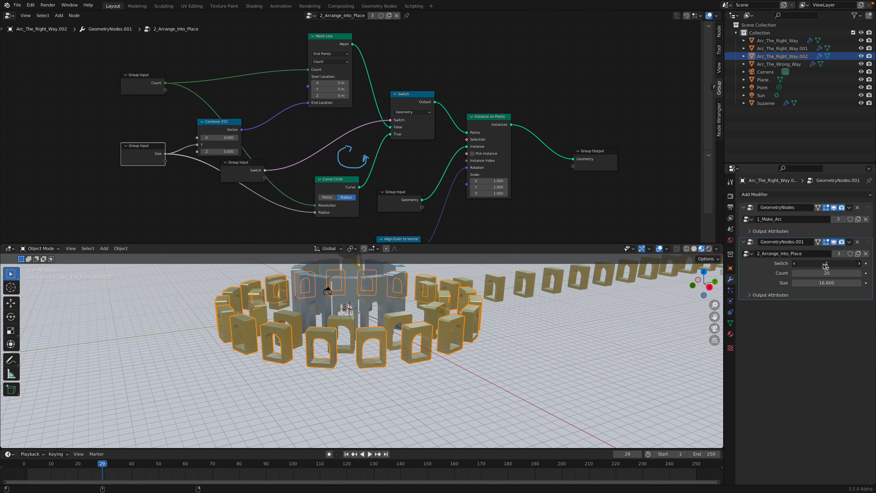
# - Duplicate the straight row of arches along the Y axis in top view and rotate the copy 90°
pyautogui.scroll(-3, 434, 323)
pyautogui.moveTo(434, 322); pyautogui.dragTo(434, 339, button='middle')
pyautogui.click(468, 292)
pyautogui.press('KP_7')
pyautogui.hotkey('shift', 'd')
pyautogui.press('y')
pyautogui.click(483, 361)
pyautogui.press('r')
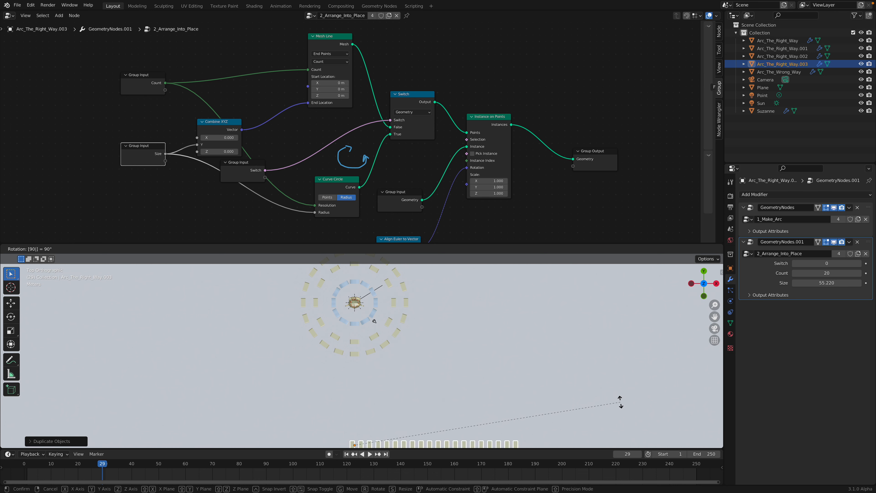
pyautogui.click(616, 402)
# - Move the rotated row beside the circular rings so it extends outward along the X axis
pyautogui.scroll(-3, 583, 405)
pyautogui.press('g')
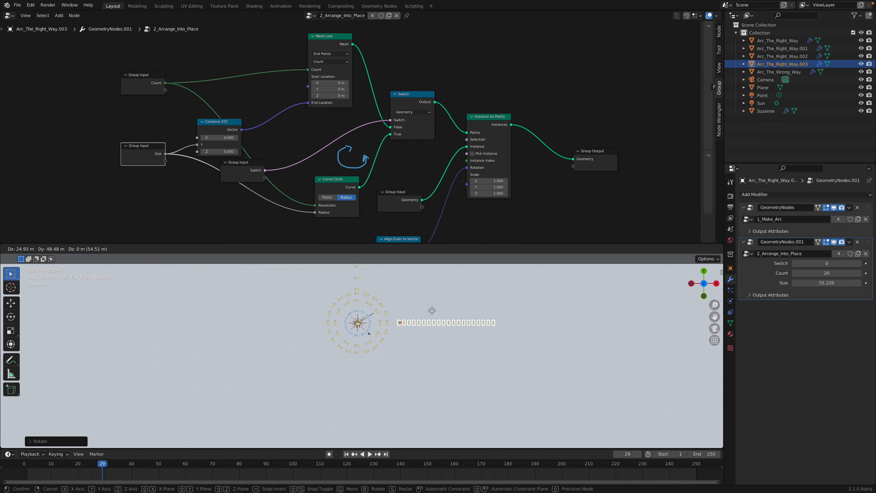
pyautogui.click(427, 311)
pyautogui.moveTo(426, 311); pyautogui.dragTo(483, 345, button='middle')
pyautogui.scroll(3, 483, 345)
# - Enlarge the 3D viewport, duplicate the X-axis row in place and rotate the copy 180° about Z
pyautogui.moveTo(448, 243); pyautogui.dragTo(448, 153)
pyautogui.hotkey('shift', 'd')
pyautogui.rightClick(503, 335)
pyautogui.press('r')
pyautogui.write('z')
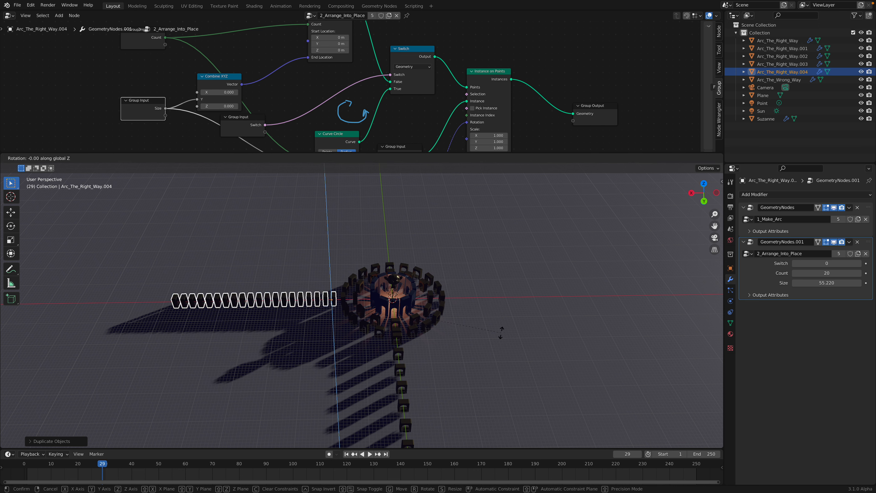
pyautogui.write('180')
pyautogui.press('Return')
# - Move the new row along the X axis to the opposite side of the rings and deselect it
pyautogui.press('g')
pyautogui.press('x')
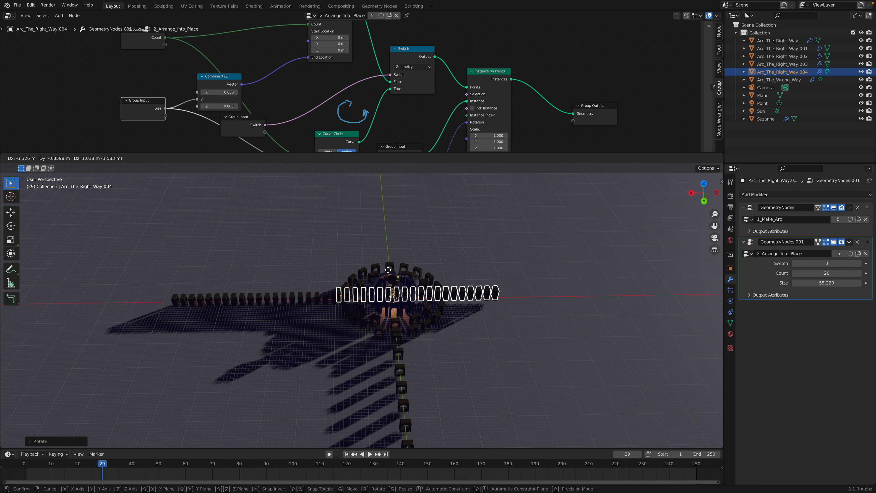
pyautogui.click(443, 278)
pyautogui.moveTo(443, 277); pyautogui.dragTo(478, 221, button='middle')
pyautogui.click(473, 218)
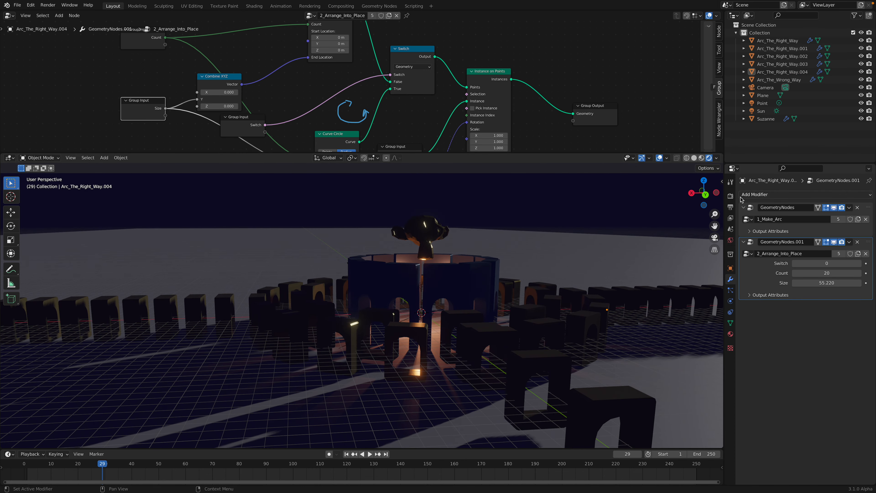
# - Switch the scene's render engine to Cycles
pyautogui.click(730, 196)
pyautogui.click(820, 194)
pyautogui.click(821, 221)
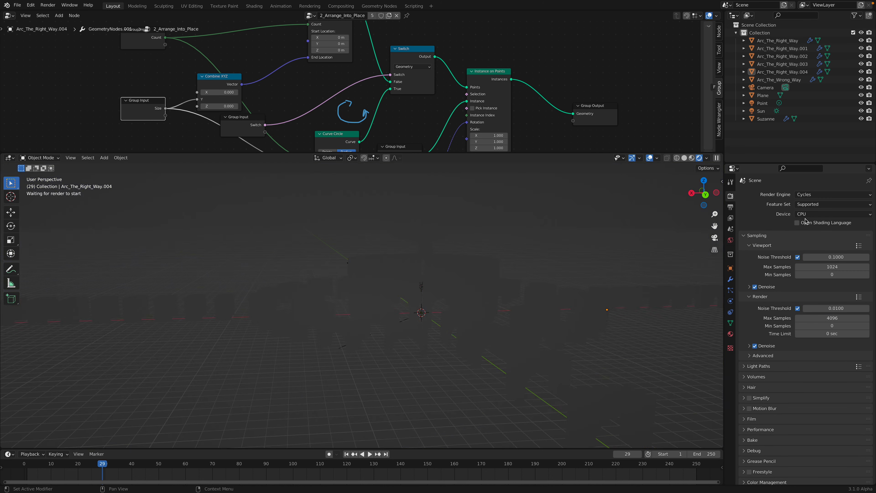
pyautogui.moveTo(490, 271); pyautogui.dragTo(499, 280, button='middle')
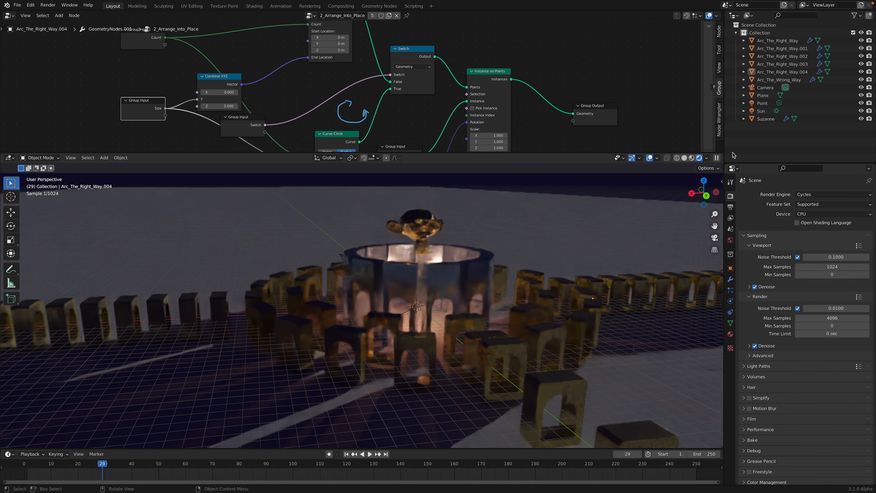
# - Select the Point light and raise it along the Z axis to about the monkey head's height
pyautogui.click(761, 111)
pyautogui.click(763, 102)
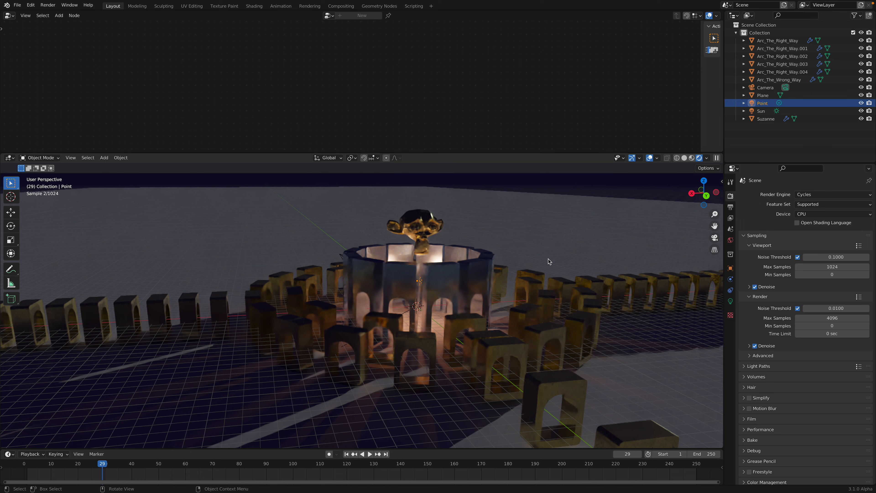
pyautogui.press('g')
pyautogui.press('z')
pyautogui.click(550, 176)
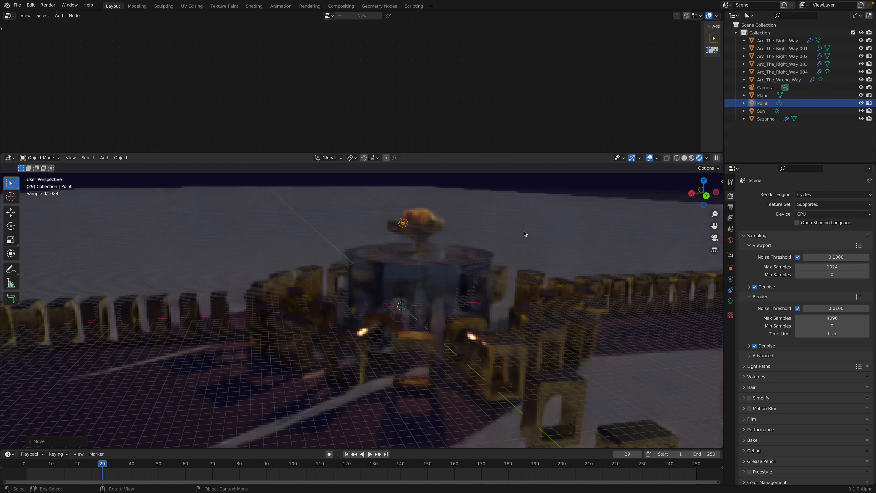
# - Duplicate the Point light about 11 m downward along Z, enlarge the 3D viewport and clear the selection
pyautogui.scroll(-2, 524, 233)
pyautogui.hotkey('shift', 'd')
pyautogui.press('z')
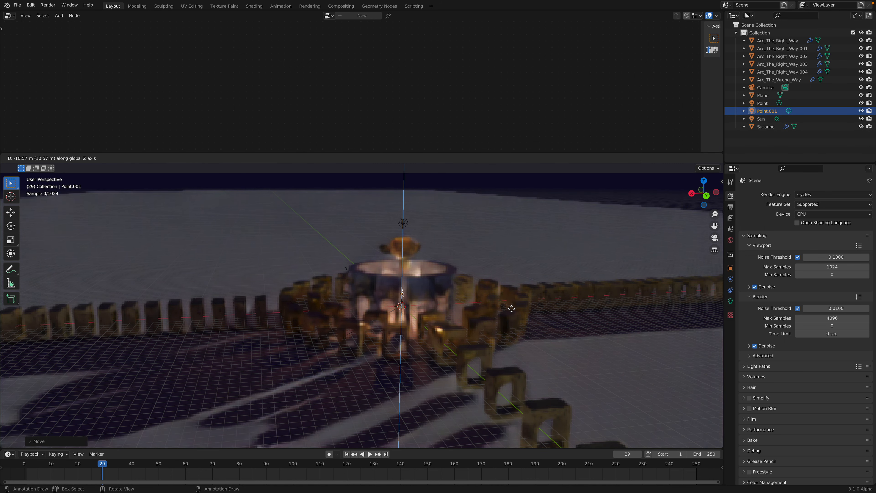
pyautogui.click(512, 311)
pyautogui.moveTo(583, 154); pyautogui.dragTo(566, 89)
pyautogui.click(538, 150)
# - Select the upper Point light above the monkey head and move it along the Z axis
pyautogui.moveTo(538, 150); pyautogui.dragTo(335, 185, button='middle')
pyautogui.moveTo(436, 200); pyautogui.dragTo(435, 203, button='middle')
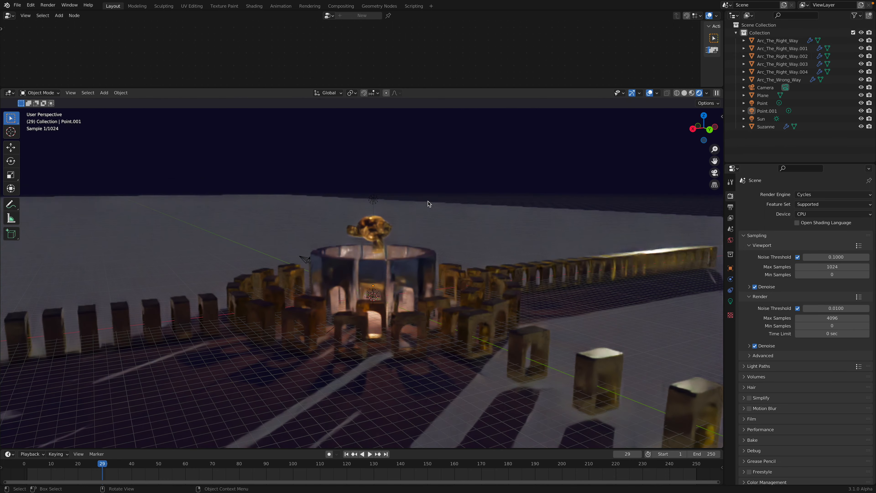
pyautogui.moveTo(389, 235); pyautogui.dragTo(345, 245, button='middle')
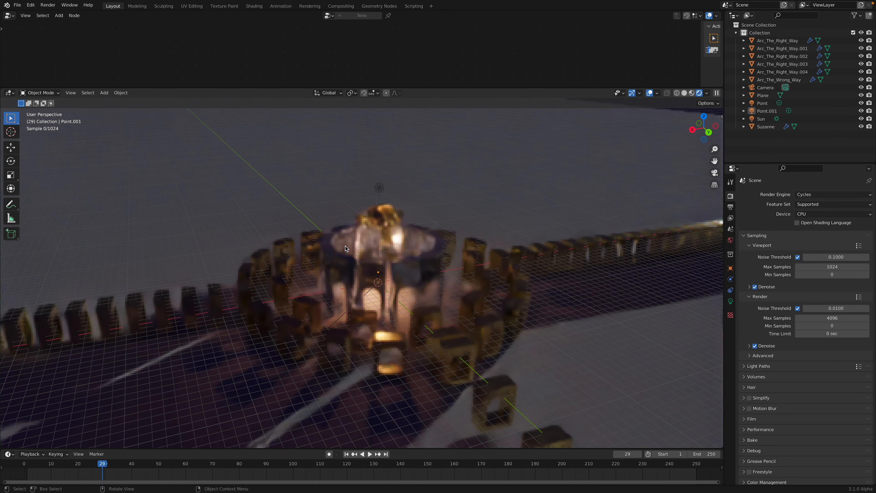
pyautogui.scroll(2, 345, 245)
pyautogui.moveTo(473, 89); pyautogui.dragTo(473, 74)
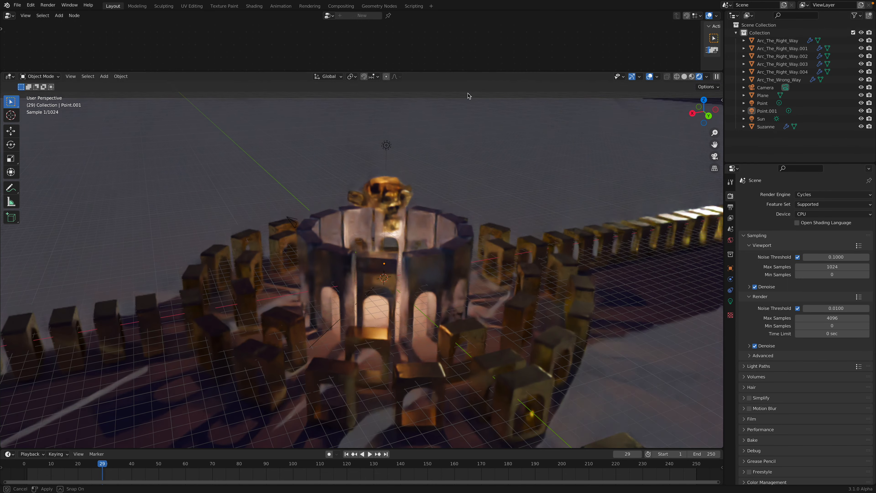
pyautogui.click(386, 140)
pyautogui.press('g')
pyautogui.press('z')
pyautogui.click(430, 148)
# - Examine the lighting on the arch rings, straight rows and central tower from several angles
pyautogui.moveTo(439, 217); pyautogui.dragTo(466, 308, button='middle')
pyautogui.moveTo(457, 248); pyautogui.dragTo(358, 291, button='middle')
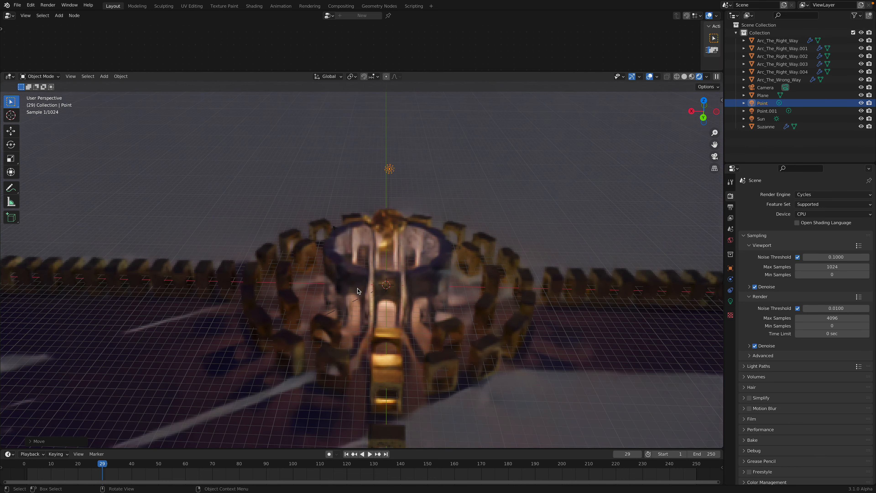
pyautogui.moveTo(396, 266); pyautogui.dragTo(474, 260, button='middle')
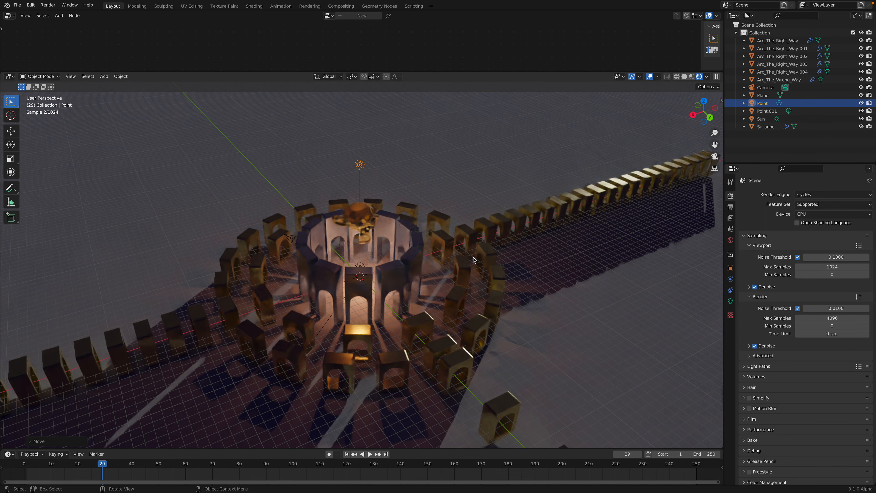
pyautogui.scroll(5, 387, 229)
pyautogui.moveTo(387, 193); pyautogui.dragTo(403, 267, button='middle')
pyautogui.scroll(-4, 402, 268)
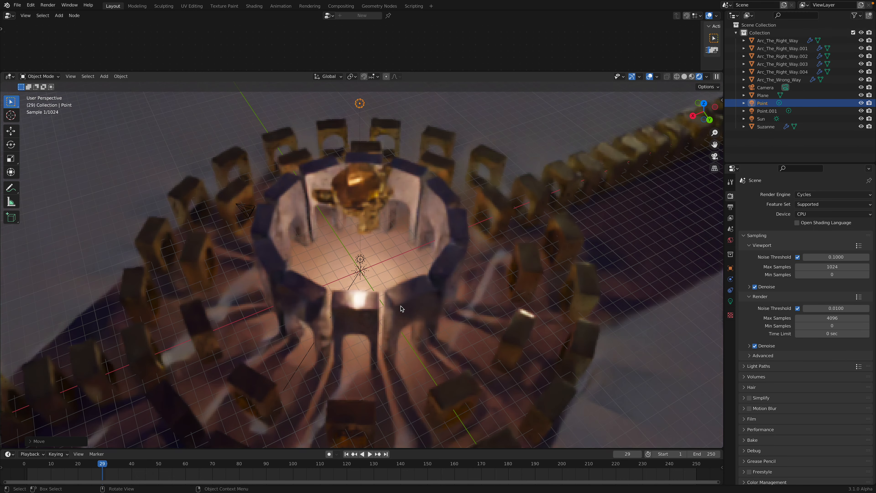
pyautogui.moveTo(500, 358); pyautogui.dragTo(520, 353, button='middle')
pyautogui.moveTo(408, 304); pyautogui.dragTo(431, 291, button='middle')
pyautogui.click(432, 290)
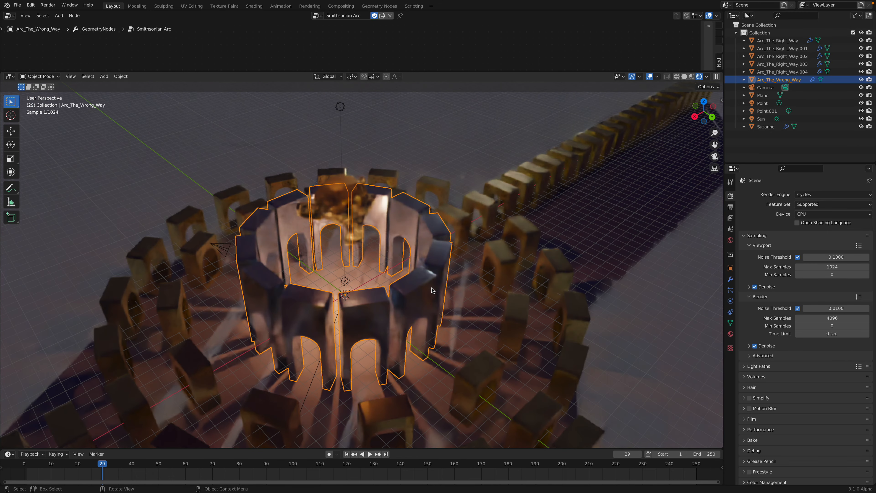
pyautogui.moveTo(426, 303); pyautogui.dragTo(434, 257, button='middle')
# - Lower the Suzanne monkey head along Z toward the central tower and save the file
pyautogui.click(436, 249)
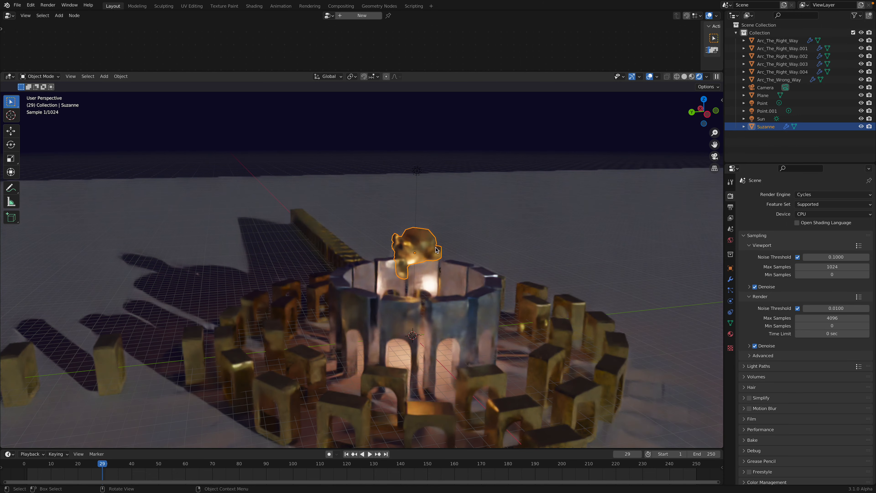
pyautogui.press('g')
pyautogui.press('z')
pyautogui.click(435, 272)
pyautogui.moveTo(411, 273); pyautogui.dragTo(450, 270, button='middle')
pyautogui.hotkey('ctrl', 's')
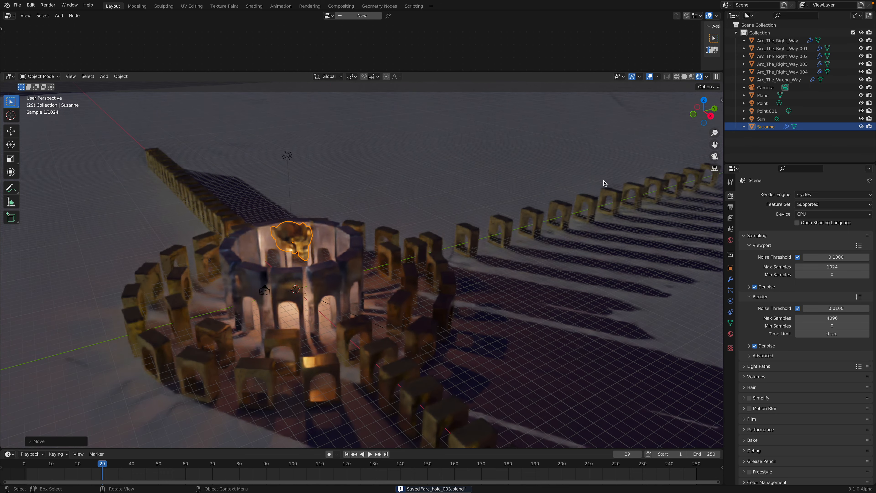
# - Move the Arc_The_Right_Way.001 row outward along the Y axis, away from the circular rings
pyautogui.click(458, 226)
pyautogui.press('g')
pyautogui.press('y')
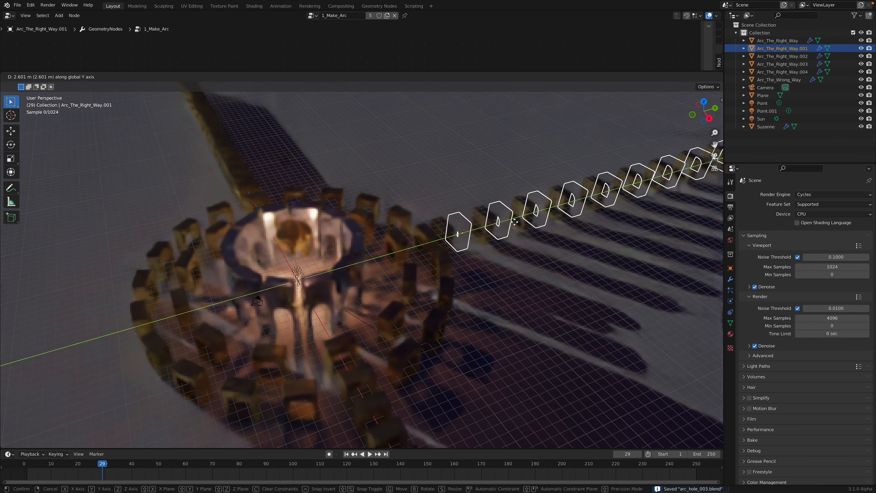
pyautogui.click(515, 222)
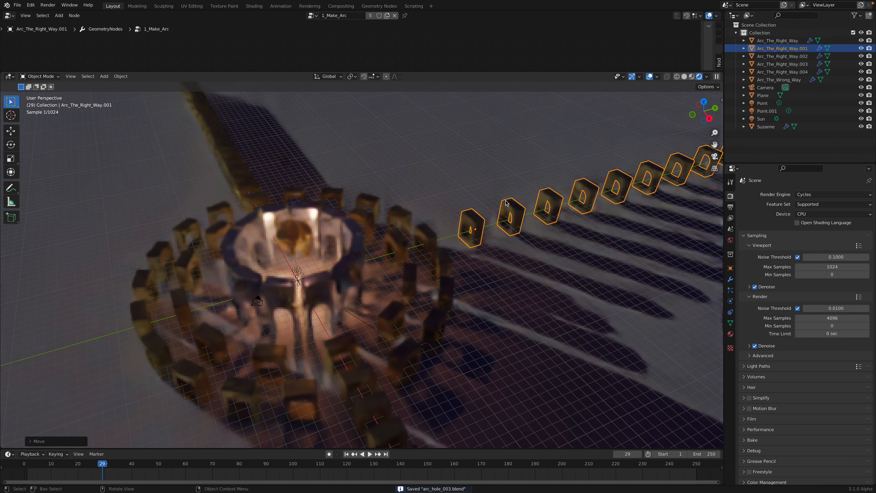
pyautogui.click(786, 64)
pyautogui.click(783, 80)
pyautogui.moveTo(419, 282); pyautogui.dragTo(394, 267, button='middle')
pyautogui.press('g')
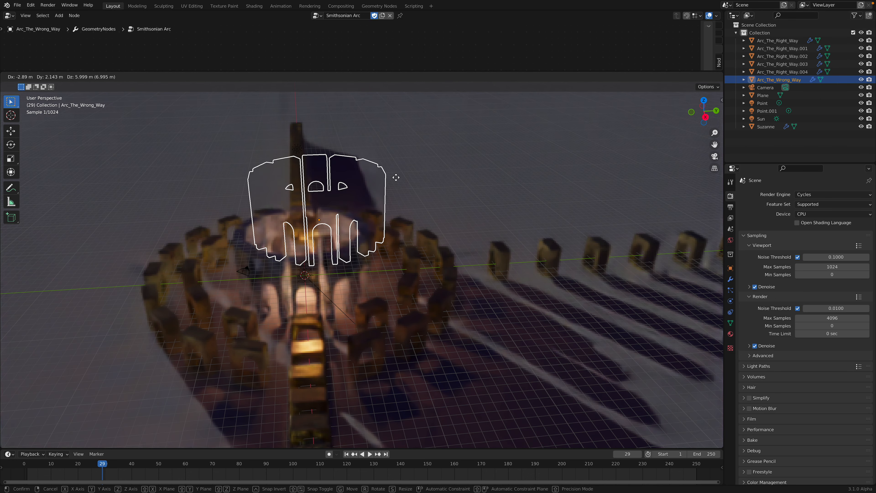
pyautogui.rightClick(411, 243)
# - Switch the viewport to solid shading and examine the central Arc_The_Wrong_Way tower up close and from several angles
pyautogui.click(684, 77)
pyautogui.moveTo(401, 264)
pyautogui.mouseDown(button='middle')
pyautogui.moveTo(391, 276)
pyautogui.moveTo(374, 266)
pyautogui.mouseUp(button='middle')
pyautogui.press('g')
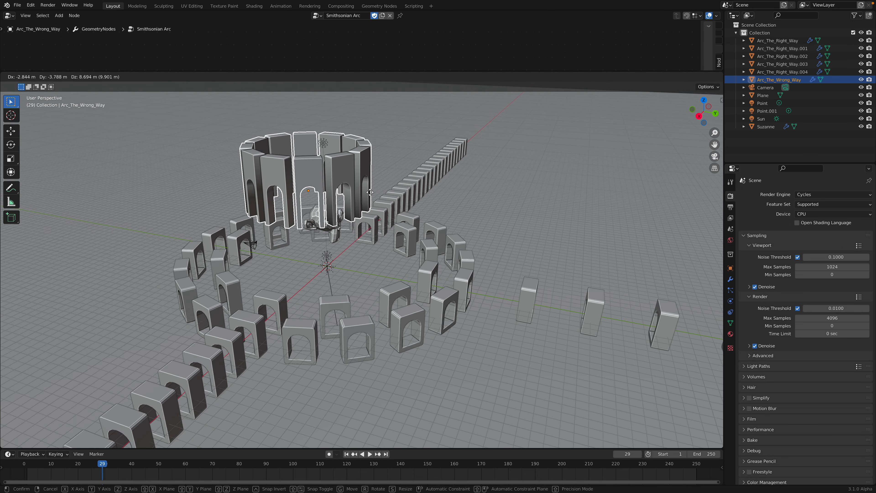
pyautogui.press('Escape')
pyautogui.moveTo(439, 205); pyautogui.dragTo(432, 255, button='middle')
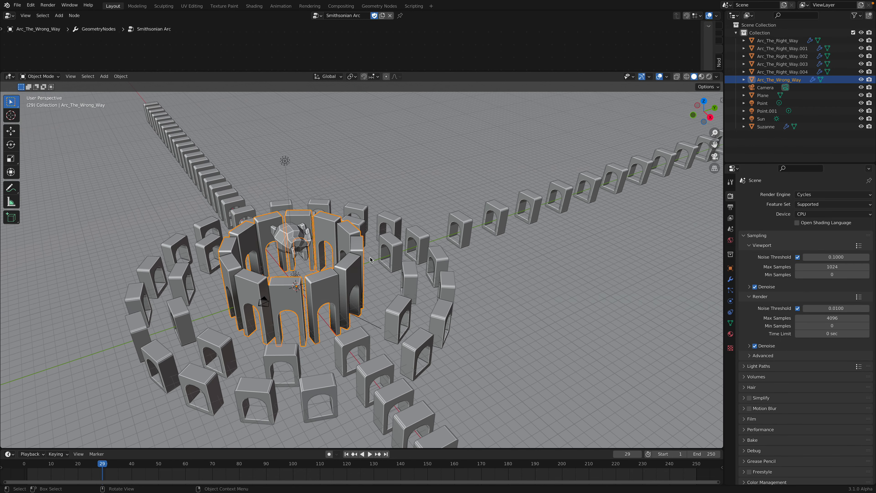
pyautogui.scroll(5, 330, 295)
pyautogui.keyDown('shift'); pyautogui.moveTo(277, 307); pyautogui.dragTo(346, 255, button='middle'); pyautogui.keyUp('shift')
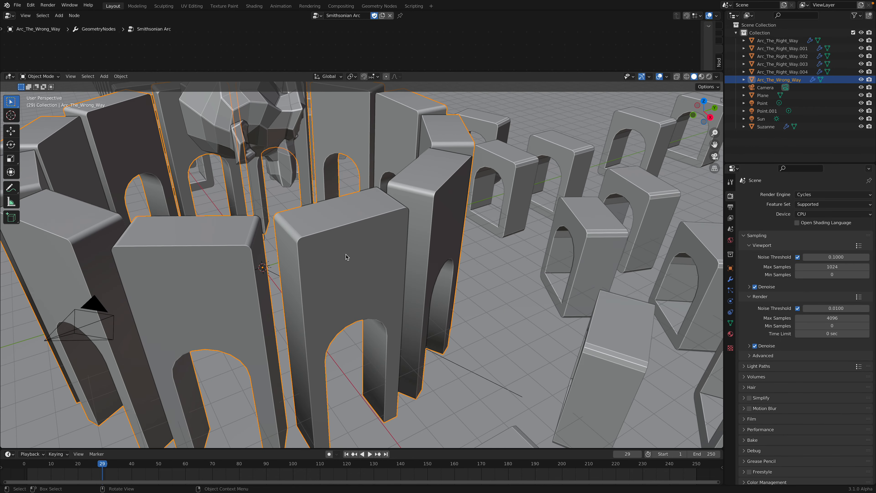
pyautogui.scroll(-8, 347, 328)
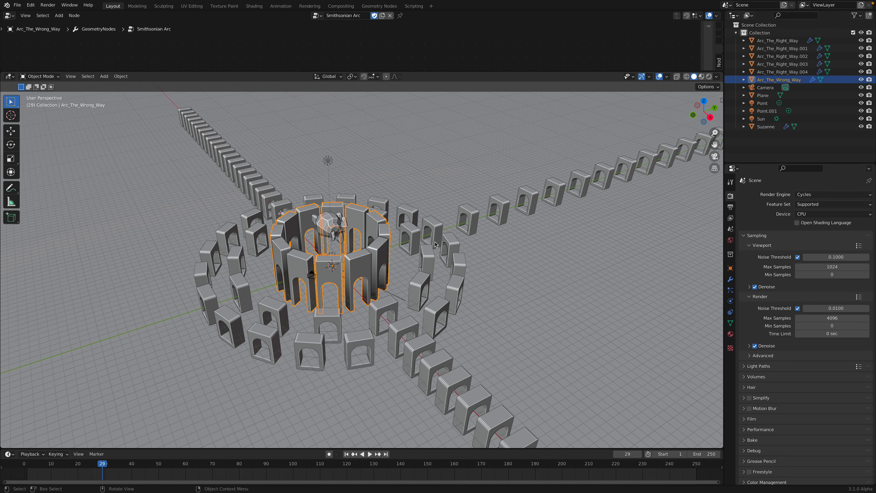
# - Select the outer ring Arc_The_Right_Way.002 and examine its arches alongside the tower and straight rows
pyautogui.click(438, 229)
pyautogui.scroll(8, 355, 386)
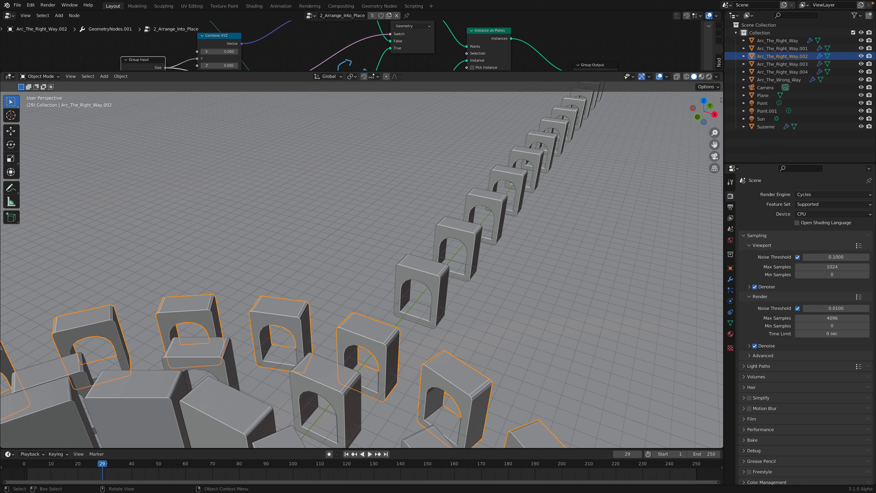
pyautogui.scroll(-8, 358, 360)
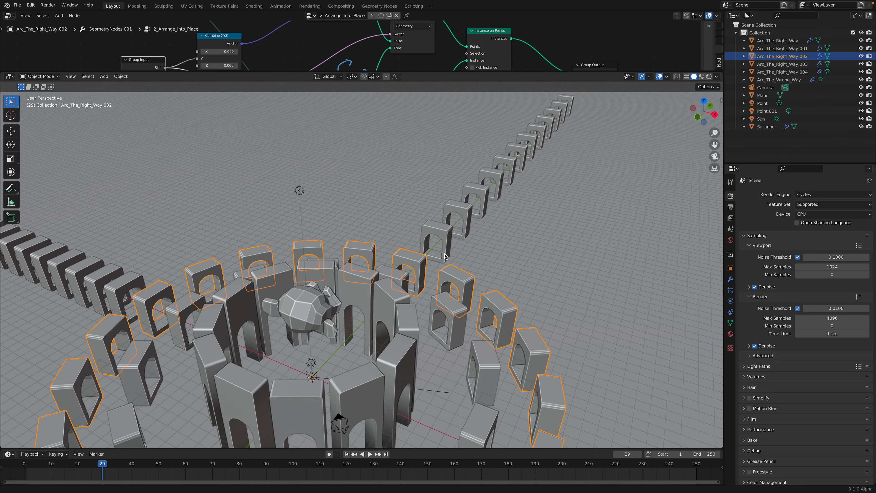
pyautogui.moveTo(388, 283)
pyautogui.mouseDown(button='middle')
pyautogui.moveTo(486, 264)
pyautogui.moveTo(399, 278)
pyautogui.mouseUp(button='middle')
pyautogui.moveTo(448, 255); pyautogui.dragTo(394, 316, button='middle')
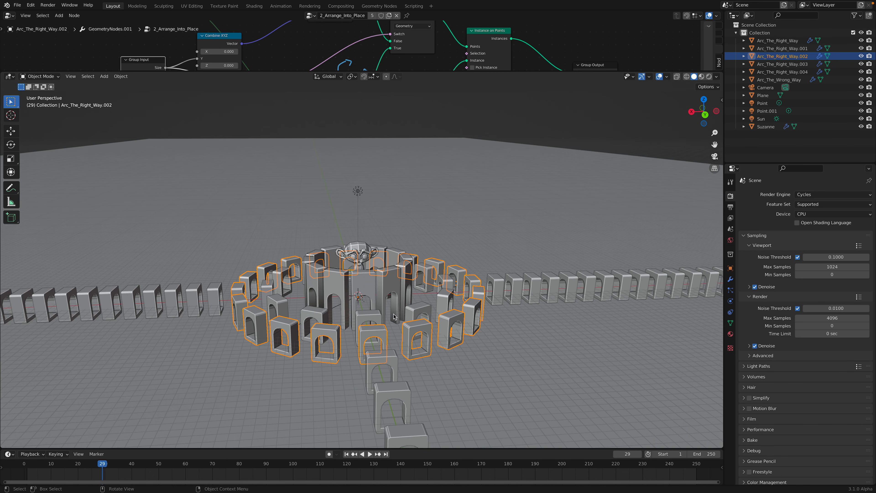
# - Select the Arc_The_Right_Way.004 row and set the Count of its 2_Arrange_Into_Place modifier to 8
pyautogui.click(510, 283)
pyautogui.click(731, 280)
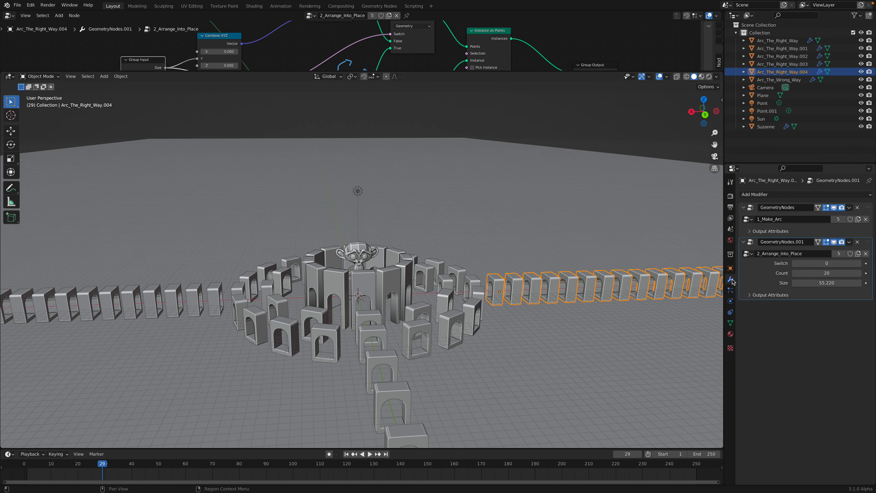
pyautogui.moveTo(819, 269); pyautogui.dragTo(795, 270)
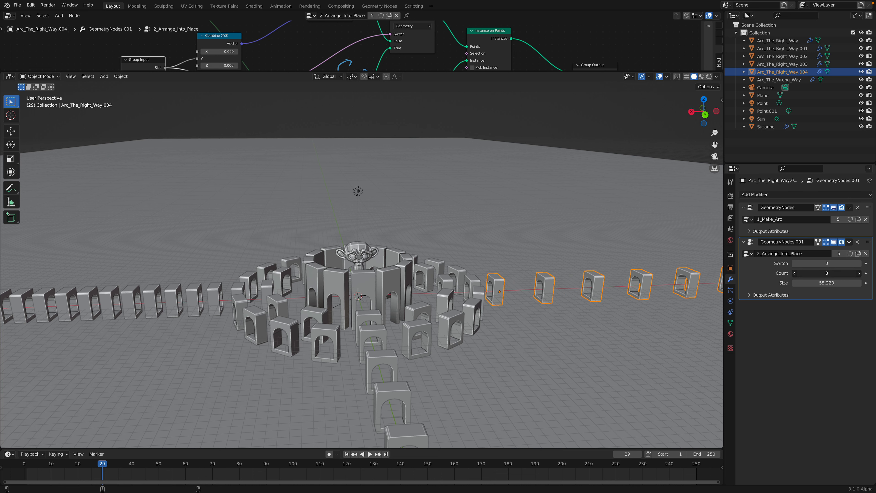
# - Select the Arc_The_Right_Way.003 row on the opposite side and set its 2_Arrange_Into_Place Count to 8
pyautogui.click(214, 287)
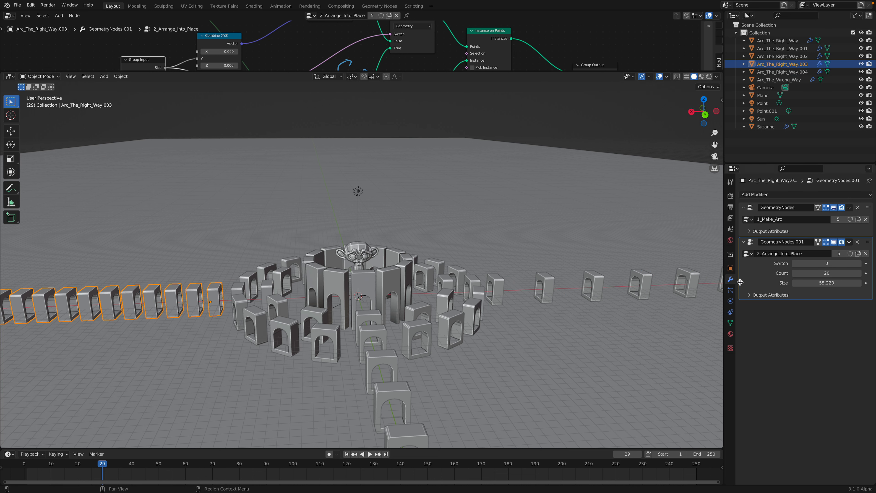
pyautogui.click(806, 271)
pyautogui.write('8')
pyautogui.press('Return')
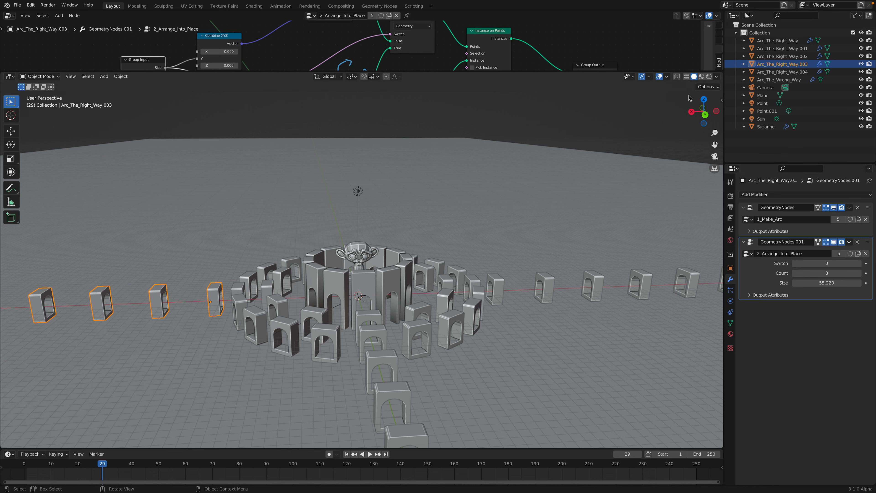
# - Switch the viewport to rendered shading, deselect everything, view the lit arches from ground level and above, and save the file
pyautogui.click(708, 77)
pyautogui.hotkey('alt', 'a')
pyautogui.moveTo(276, 293); pyautogui.dragTo(430, 254, button='middle')
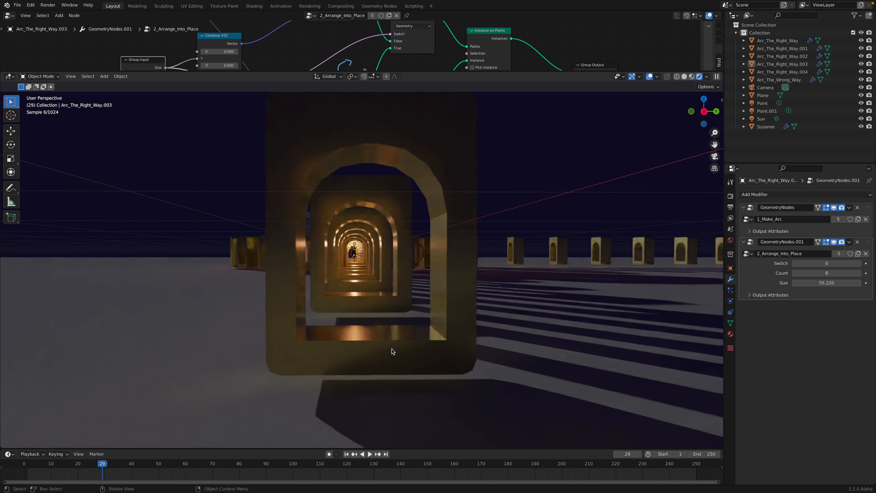
pyautogui.keyDown('ctrl'); pyautogui.moveTo(388, 347); pyautogui.dragTo(443, 325, button='middle'); pyautogui.keyUp('ctrl')
pyautogui.hotkey('ctrl', 's')
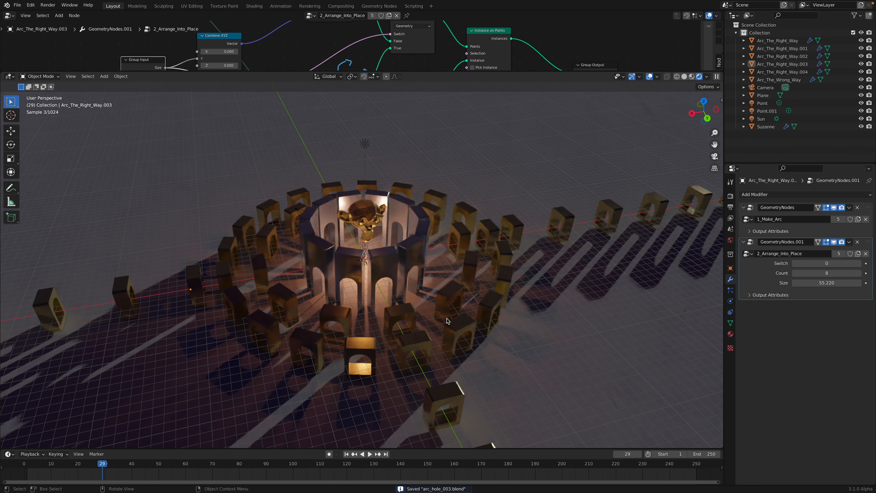
# - Hide the viewport overlays and raise the Suzanne monkey head along Z above the central tower
pyautogui.click(650, 77)
pyautogui.click(376, 208)
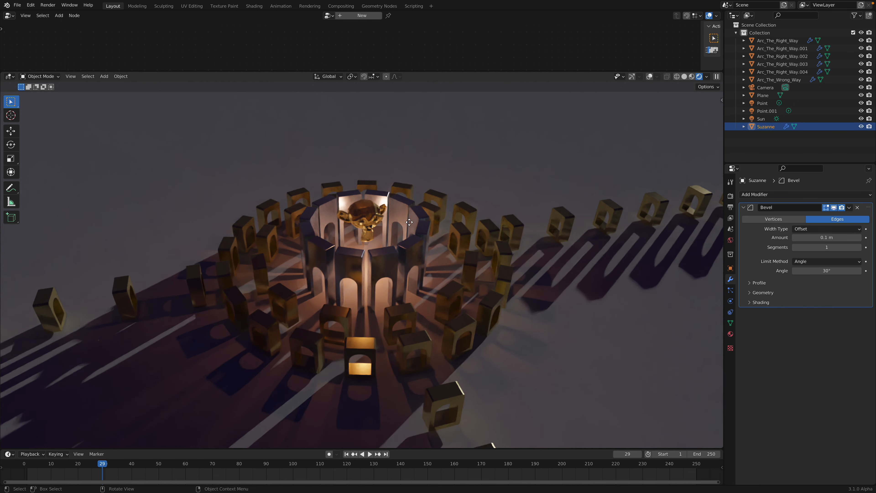
pyautogui.press('g')
pyautogui.press('z')
pyautogui.click(411, 201)
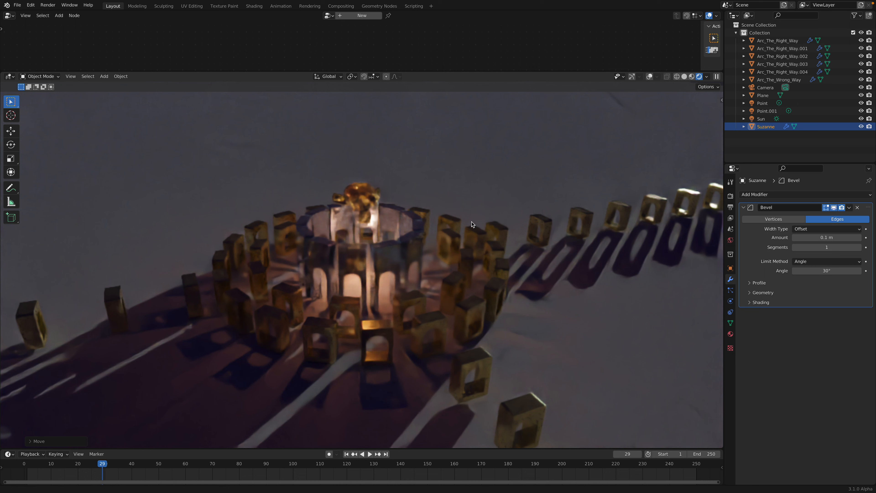
# - Examine the rendered arch scene and raised monkey head from several angles, and switch the viewport to solid shading
pyautogui.moveTo(463, 228); pyautogui.dragTo(478, 209, button='middle')
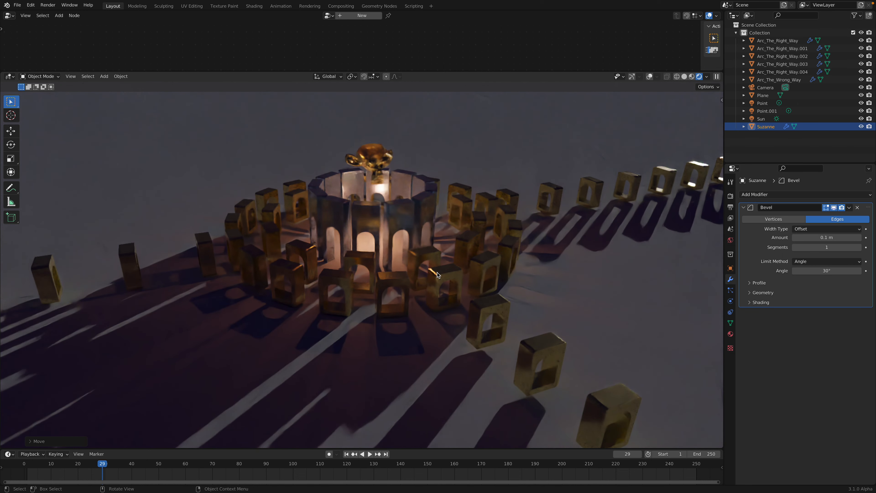
pyautogui.moveTo(410, 222); pyautogui.dragTo(481, 185, button='middle')
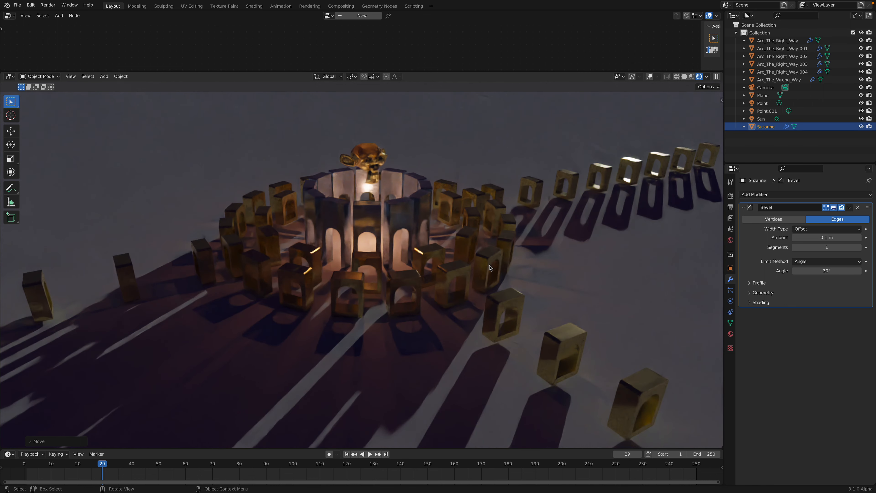
pyautogui.moveTo(472, 288); pyautogui.dragTo(518, 262, button='middle')
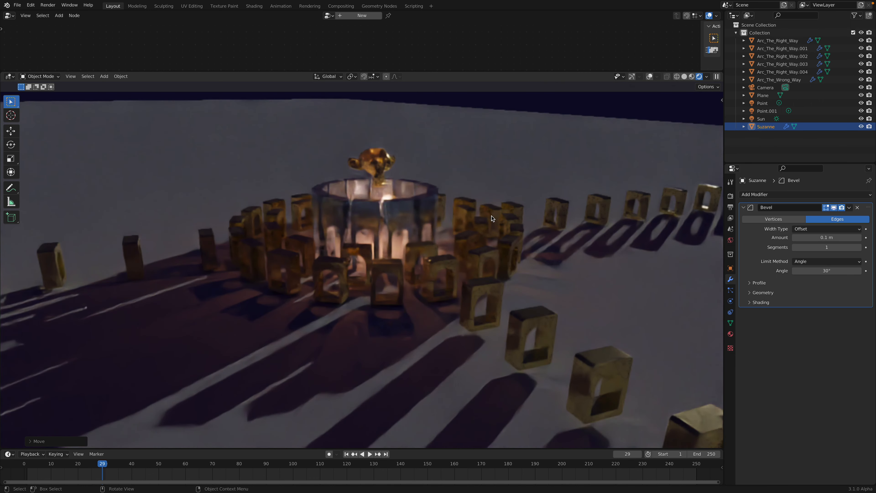
pyautogui.click(685, 76)
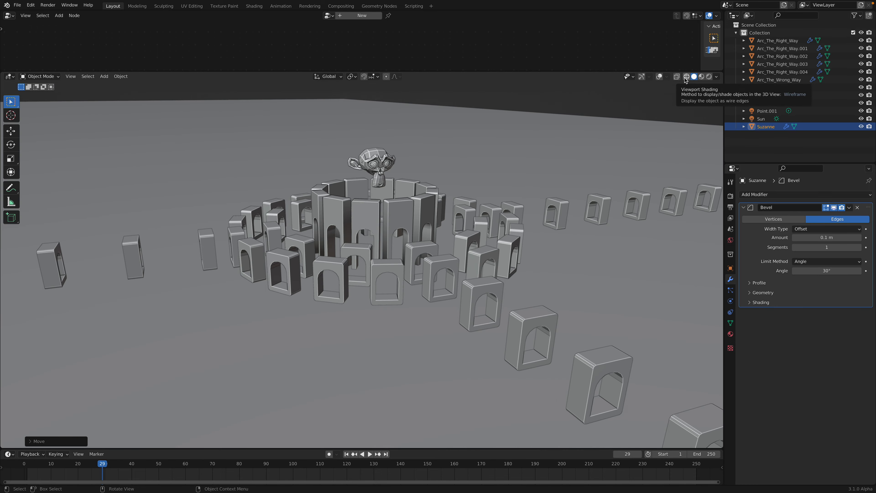
pyautogui.scroll(-4, 438, 202)
pyautogui.moveTo(438, 202); pyautogui.dragTo(396, 235, button='middle')
pyautogui.scroll(3, 396, 235)
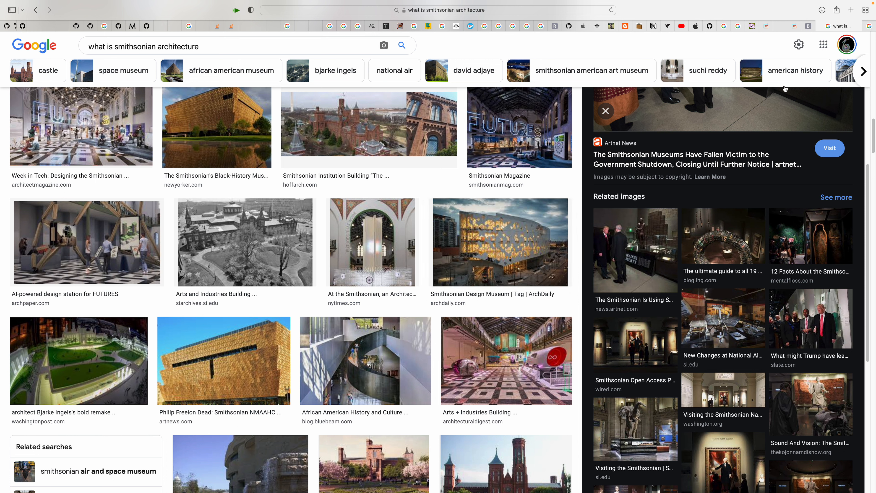
# - Switch to Safari and search Google Images in a new tab for "candi borobudur"
pyautogui.click(851, 10)
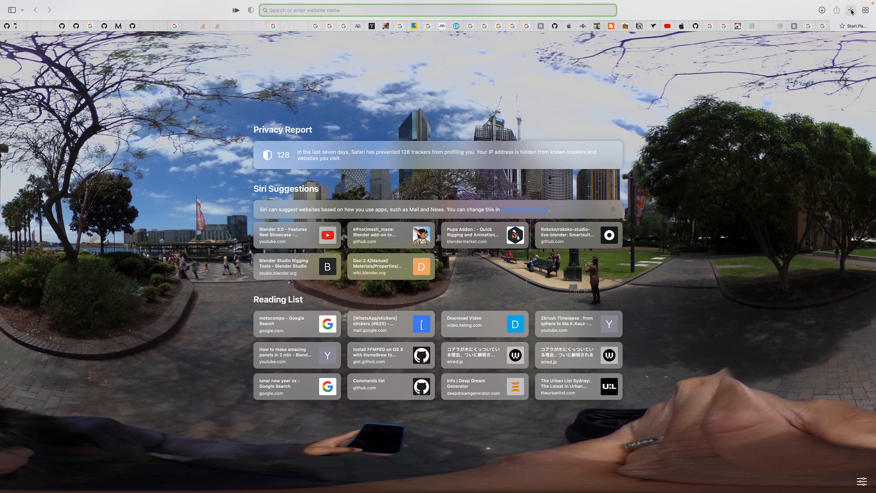
pyautogui.write('candi borob')
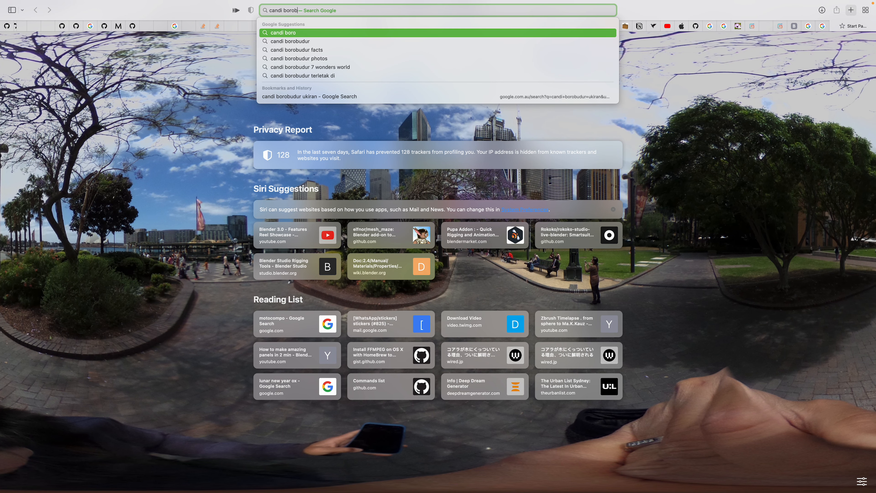
pyautogui.write('udur')
pyautogui.press('Return')
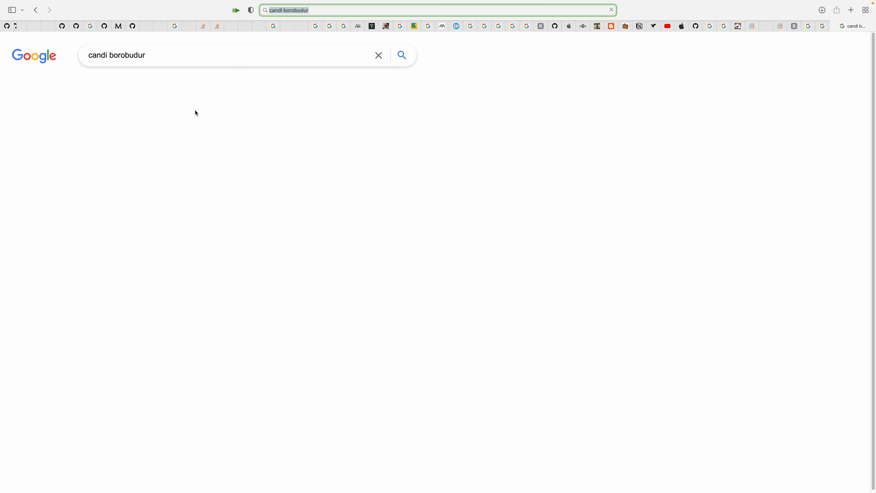
pyautogui.click(133, 86)
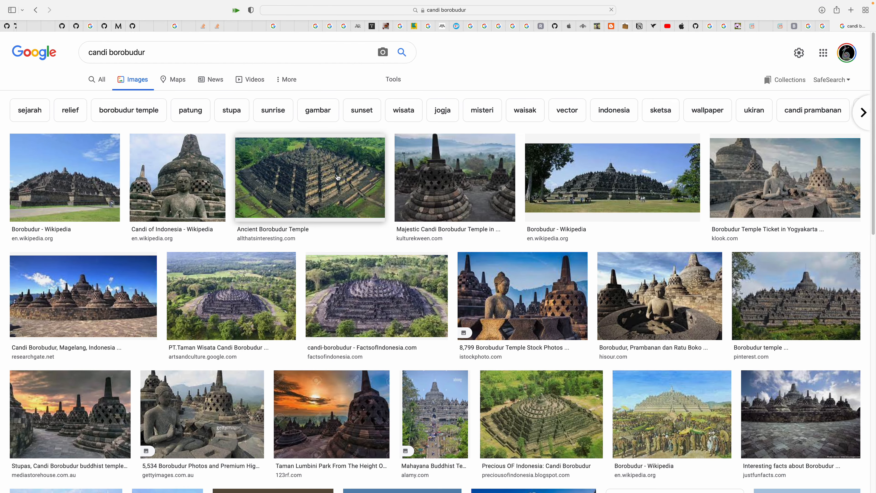
# - Examine Borobudur temple reference photos, previewing the aerial view, the Klook stupa image, the sunrise shot and the worldatlas.com picture
pyautogui.click(359, 279)
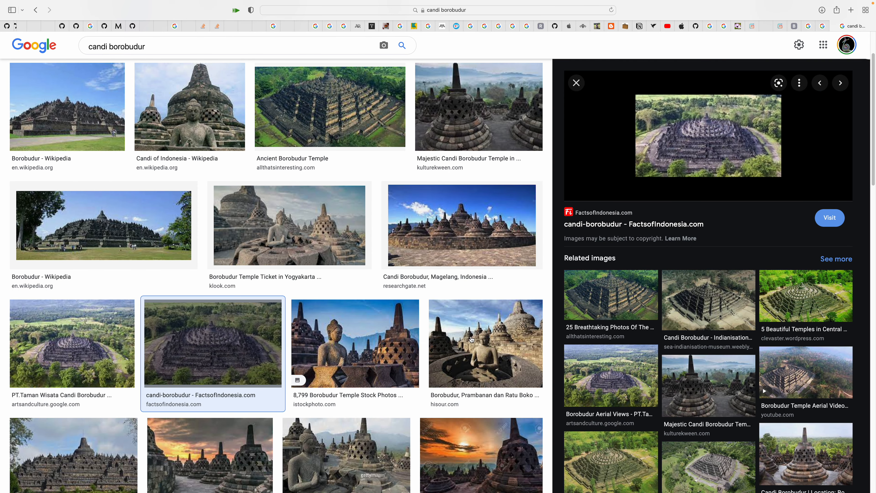
pyautogui.click(296, 244)
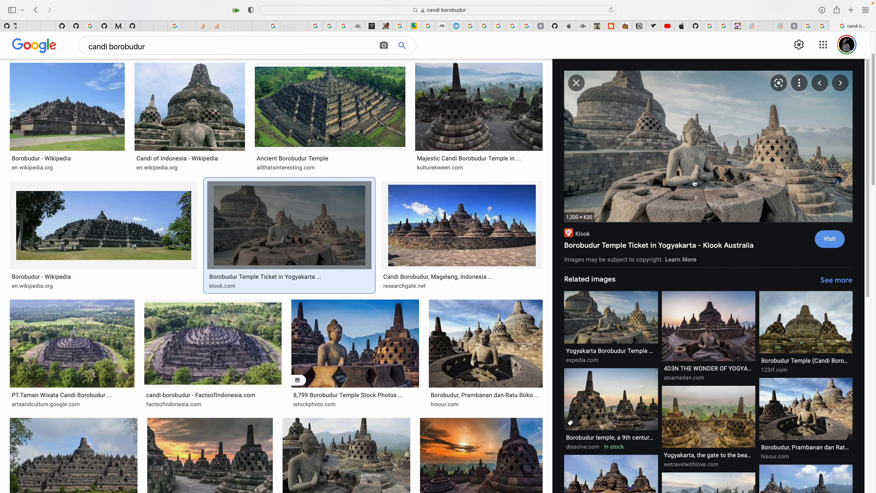
pyautogui.scroll(-5, 414, 364)
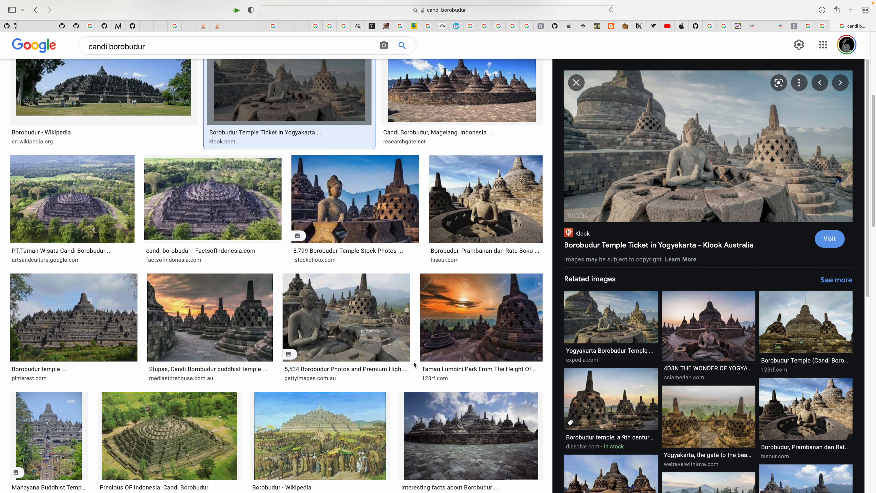
pyautogui.click(515, 341)
pyautogui.scroll(-3, 719, 412)
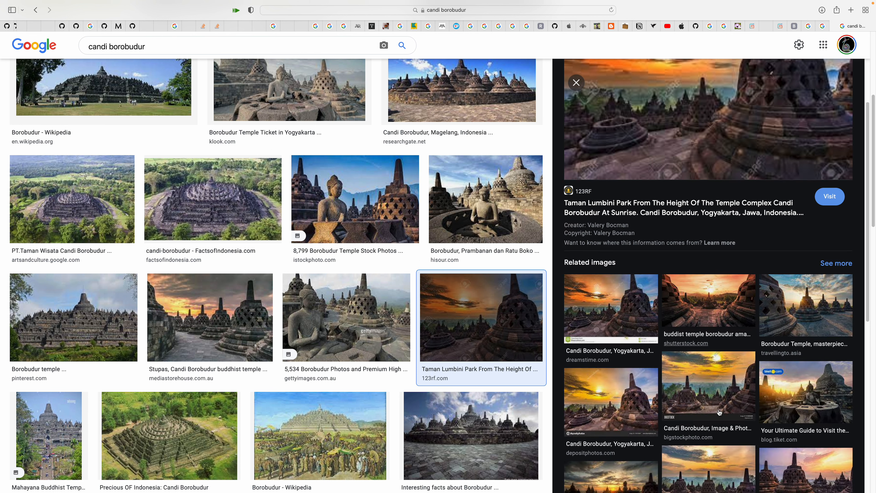
pyautogui.scroll(-10, 719, 413)
pyautogui.scroll(-20, 345, 290)
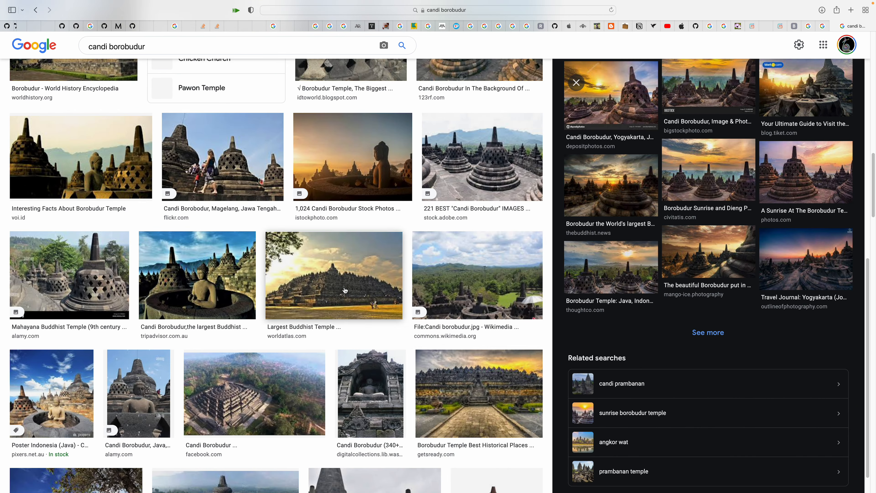
pyautogui.click(345, 290)
pyautogui.scroll(-10, 345, 290)
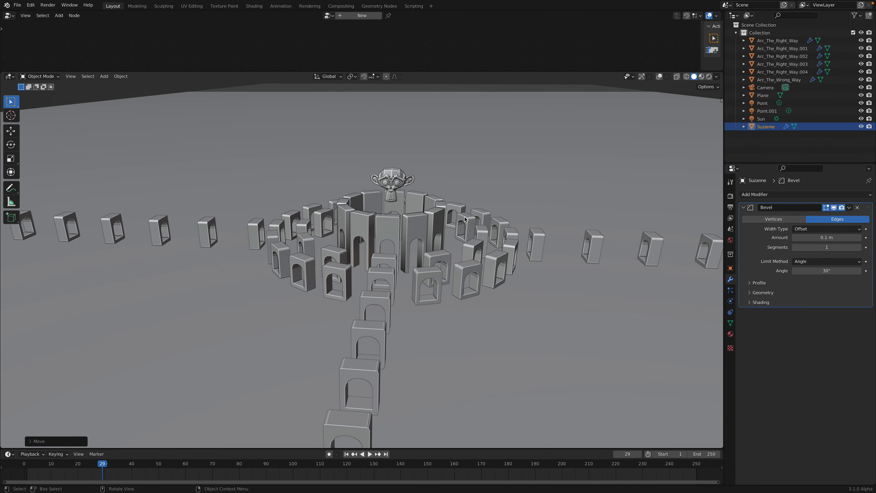
# - Switch back to Blender and preview the arch scene in rendered shading from a low angle
pyautogui.hscroll(-5, 475, 211)
pyautogui.click(709, 76)
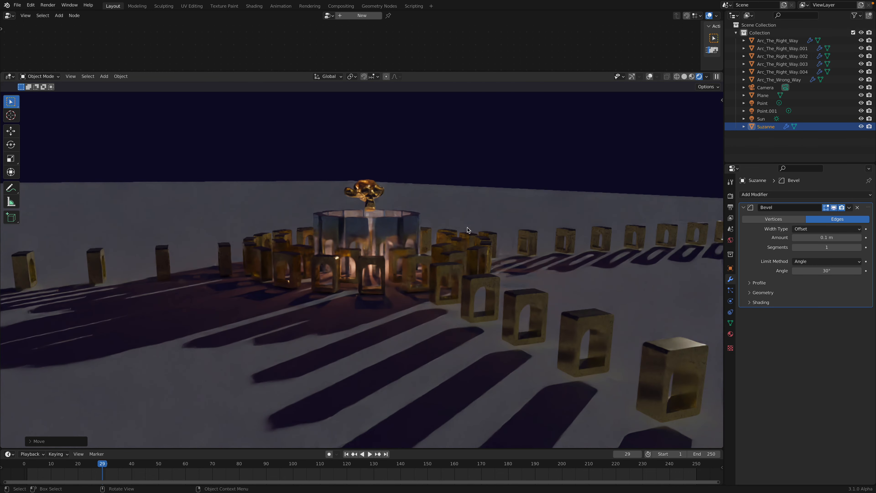
pyautogui.moveTo(492, 246); pyautogui.dragTo(497, 265, button='middle')
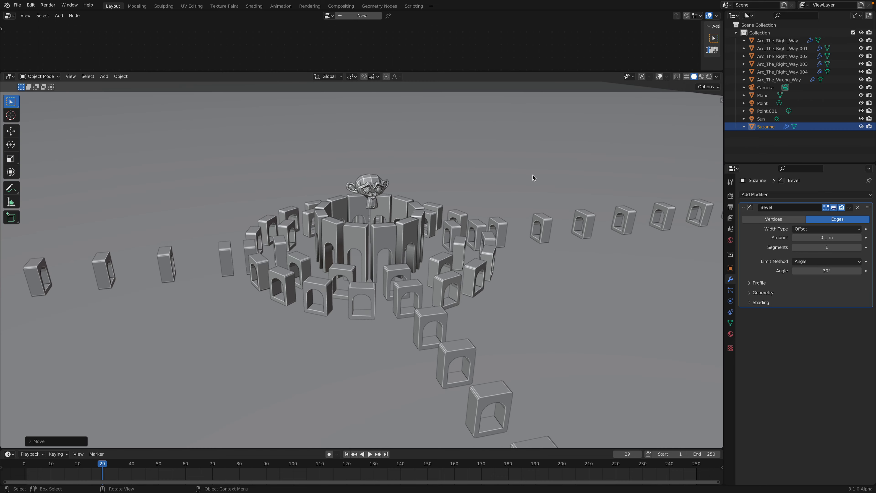
# - Select the inner Arc_The_Right_Way ring in solid shading and examine the overall arch layout
pyautogui.moveTo(532, 174); pyautogui.dragTo(500, 202, button='middle')
pyautogui.click(441, 253)
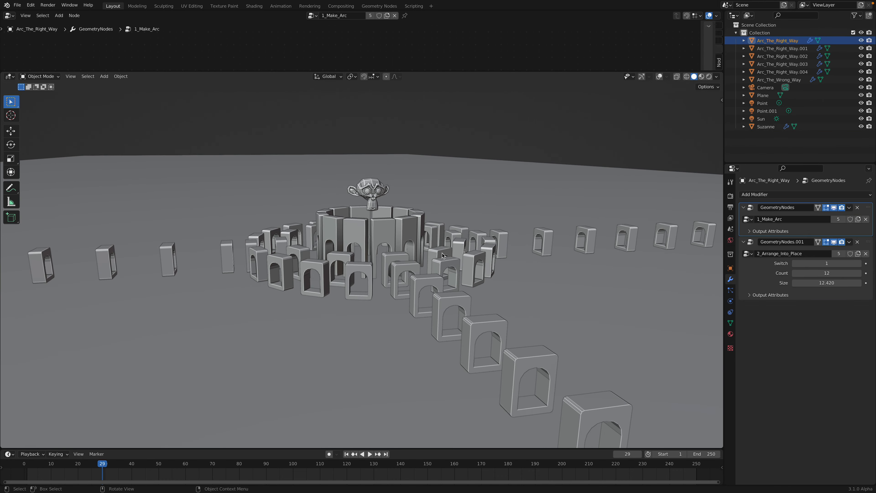
pyautogui.moveTo(477, 247); pyautogui.dragTo(492, 232, button='middle')
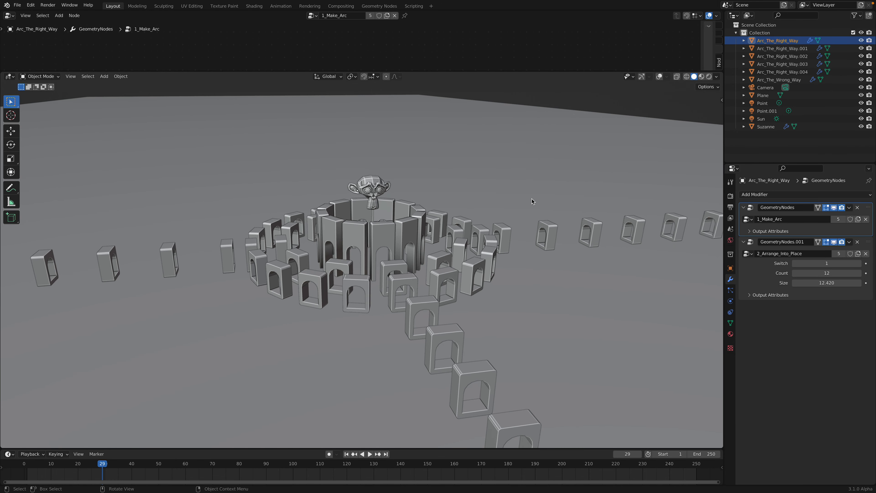